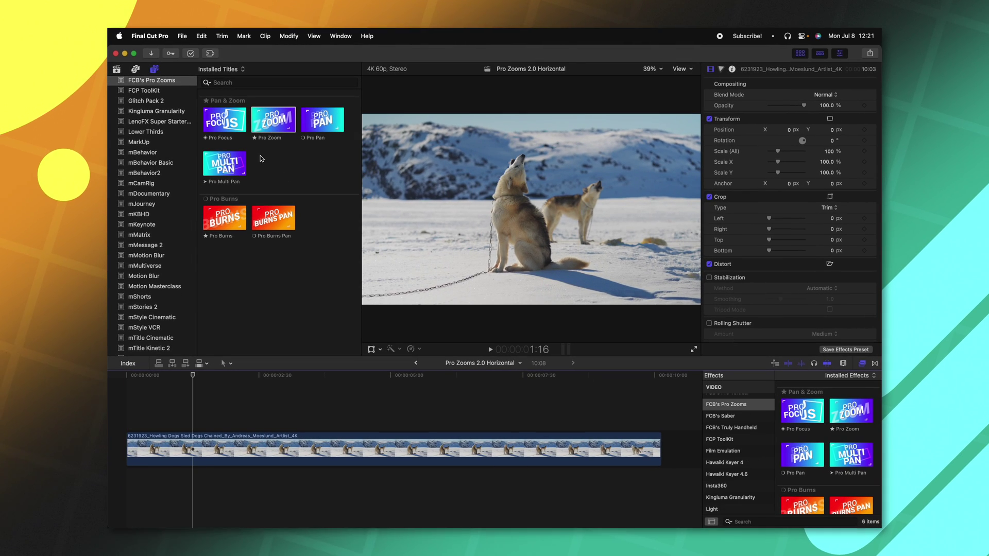
Place a Pro Zoom title above the husky clip and toggle its Help Video option
left_click_drag(331, 181, 331, 209)
left_click_drag(276, 141, 196, 424)
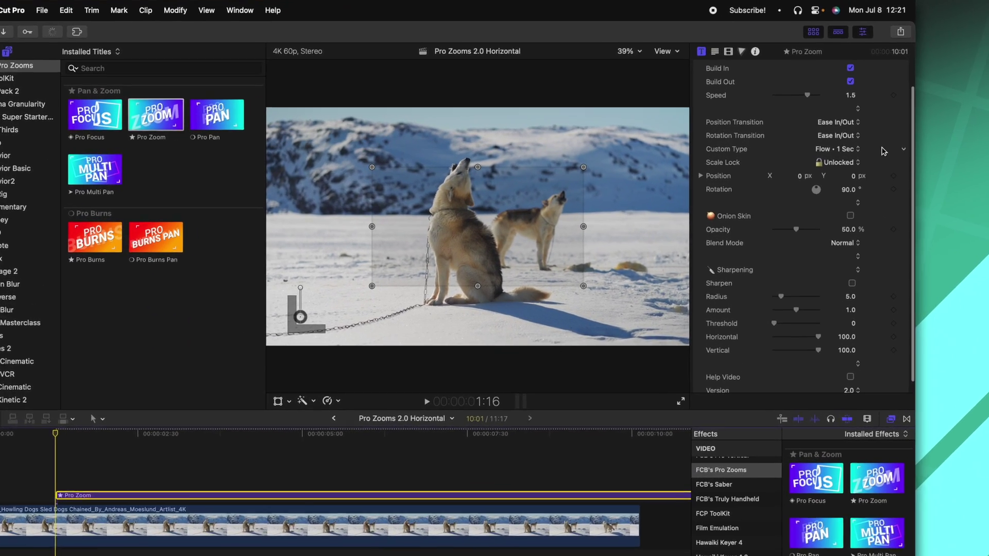
scroll(849, 195, "down", 2)
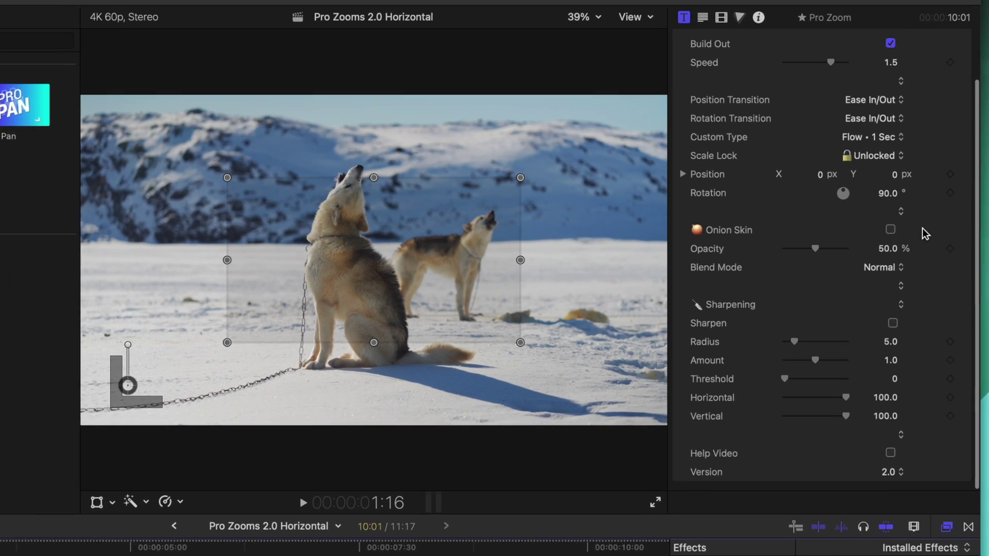
scroll(934, 206, "up", 2)
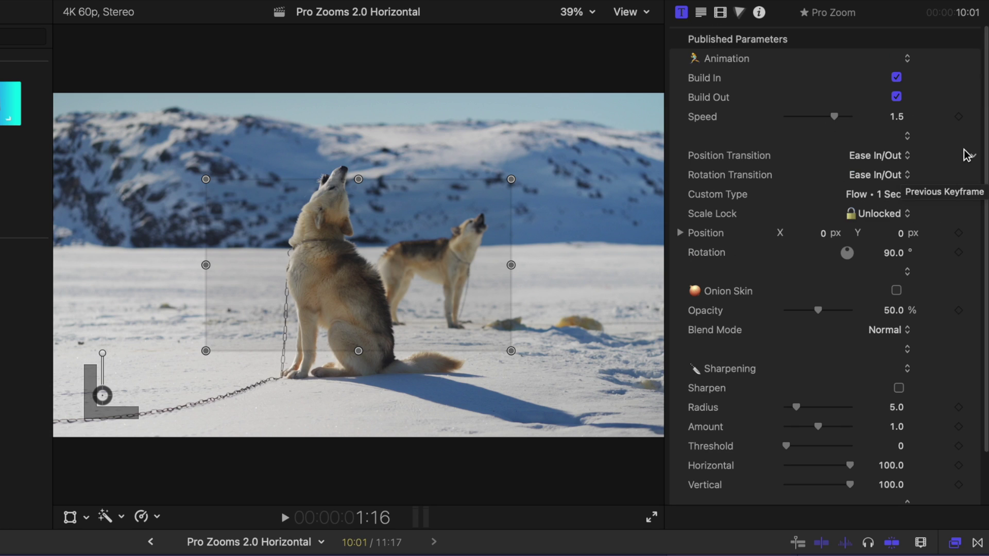
scroll(959, 177, "down", 2)
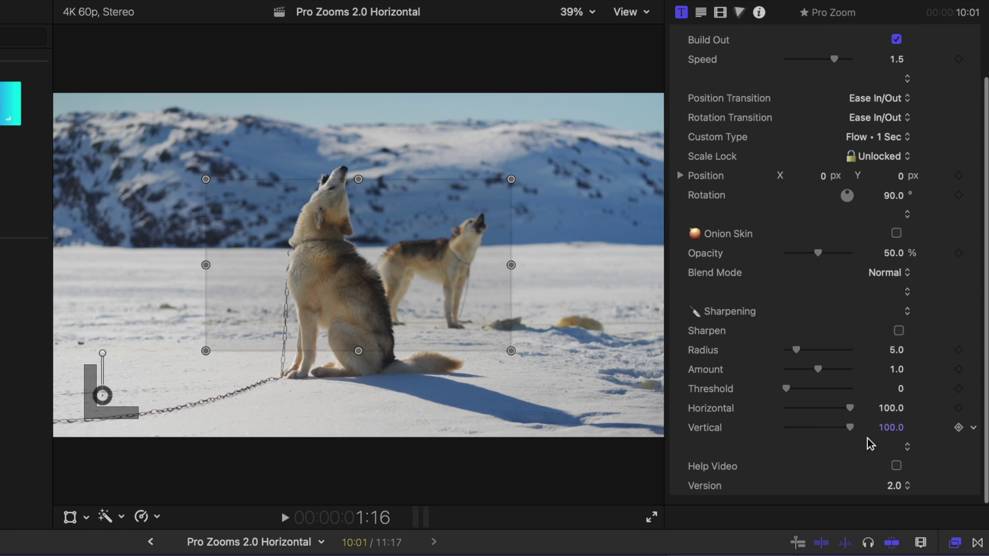
left_click(897, 466)
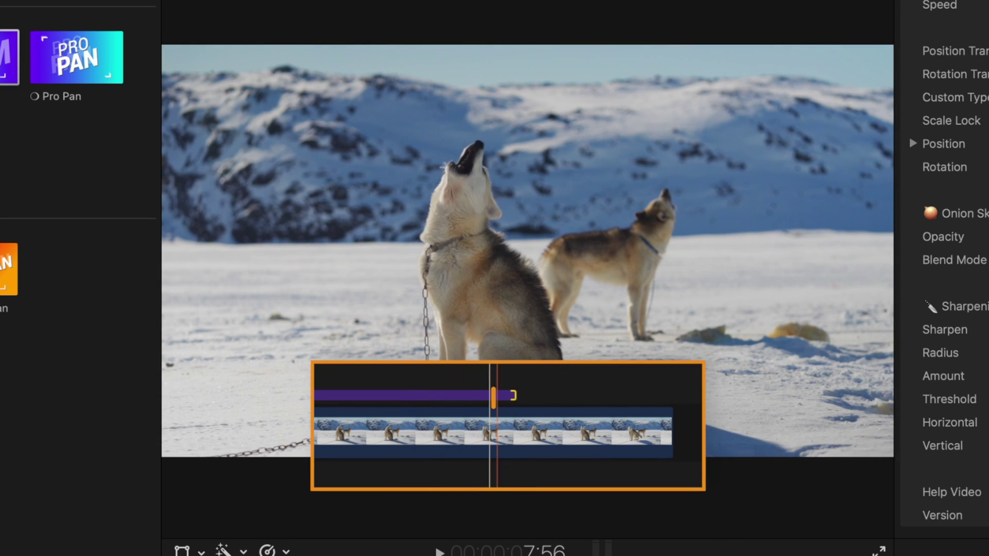
Play back the end of the Pro Zoom animation, then replay it from an earlier point
key("space")
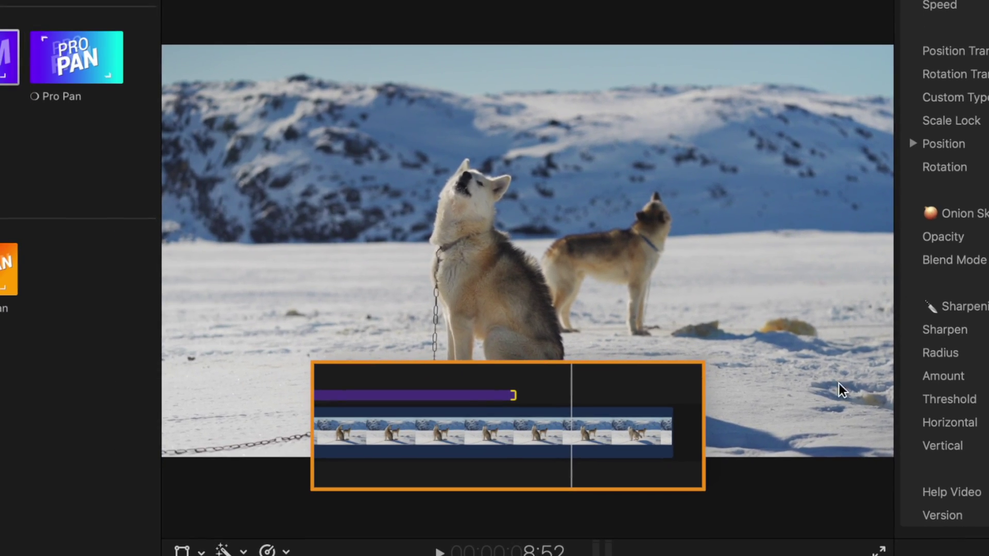
left_click(457, 368)
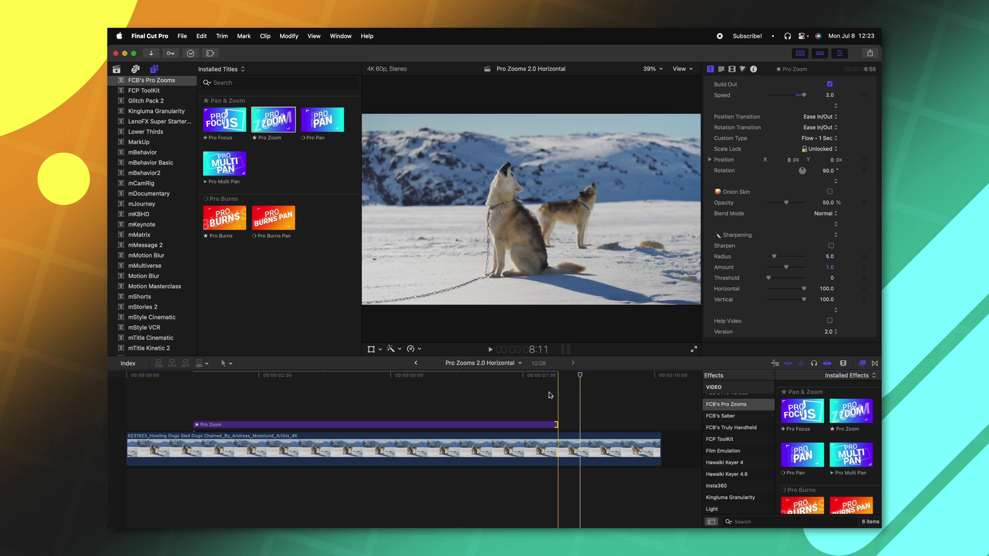
key("space")
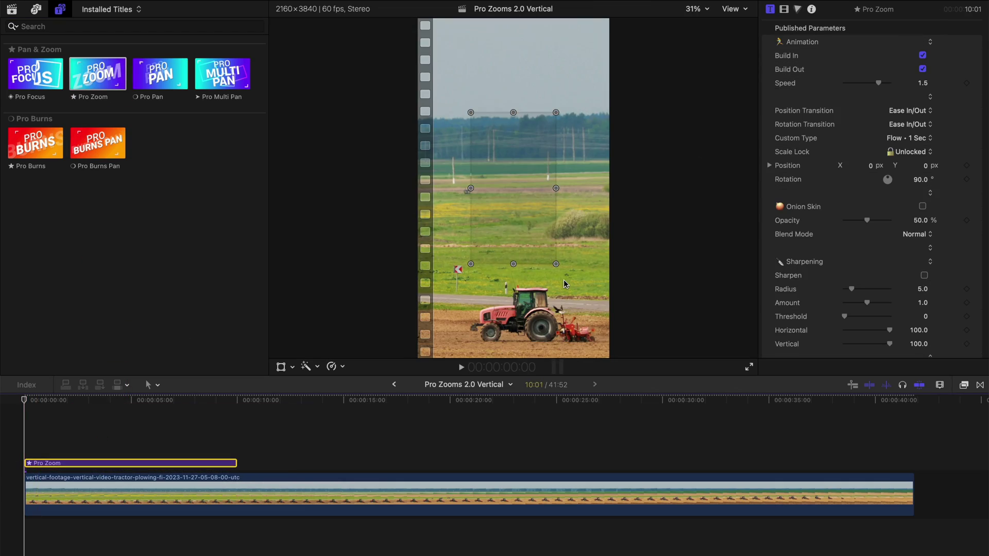
Connect Pro Zoom and Pro Focus titles over the tractor clip and play the combined effect
left_click(35, 74)
key("q")
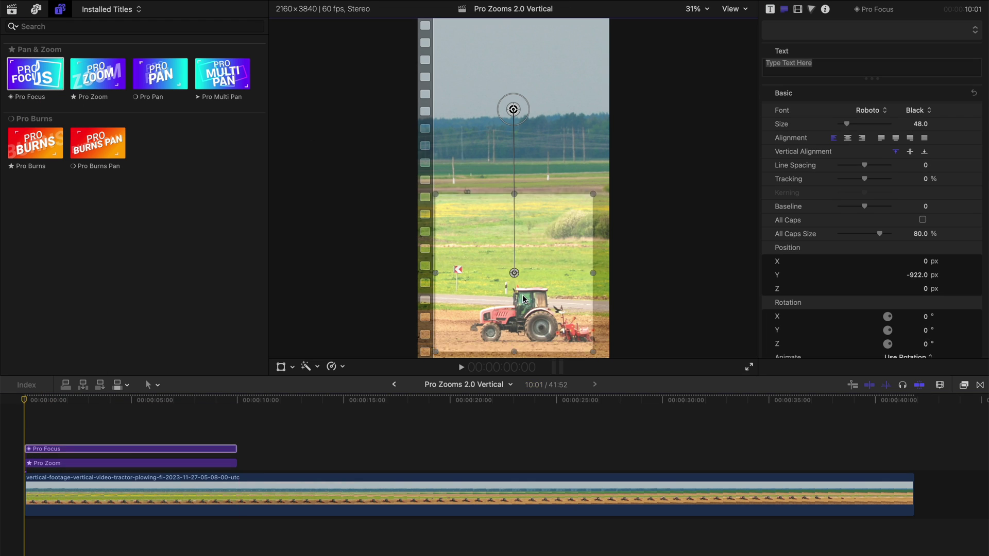
key("space")
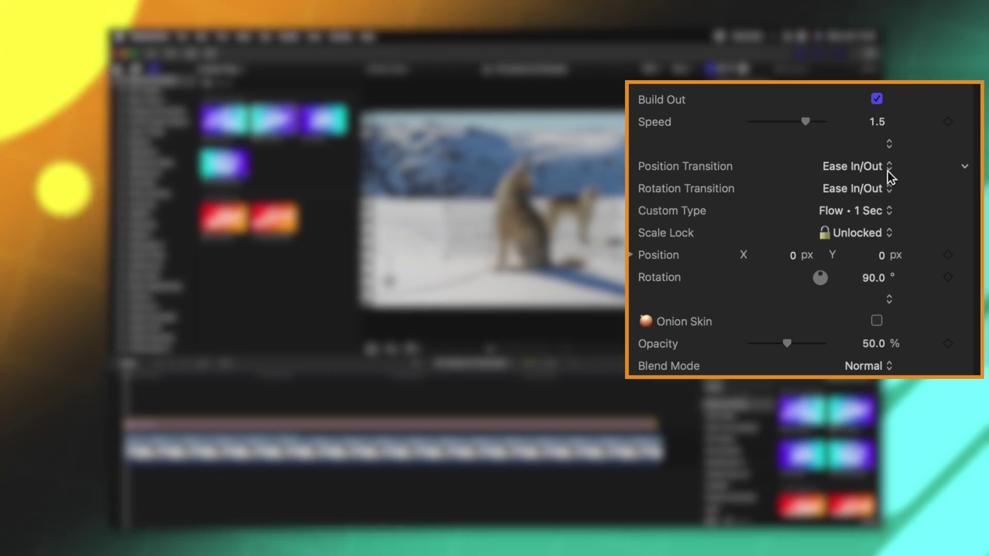
Set both the Position and Rotation Transition easing to Custom Mix
left_click(885, 170)
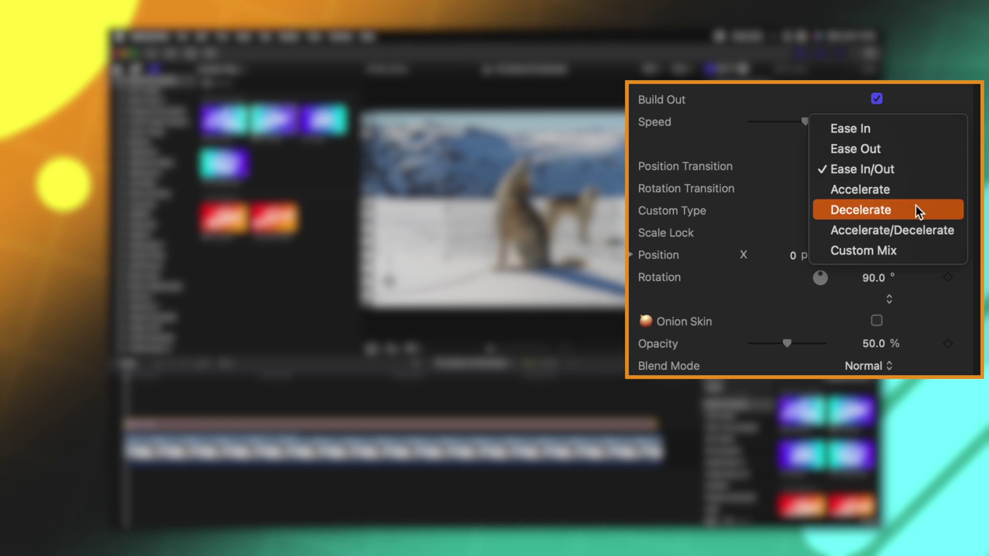
left_click(916, 240)
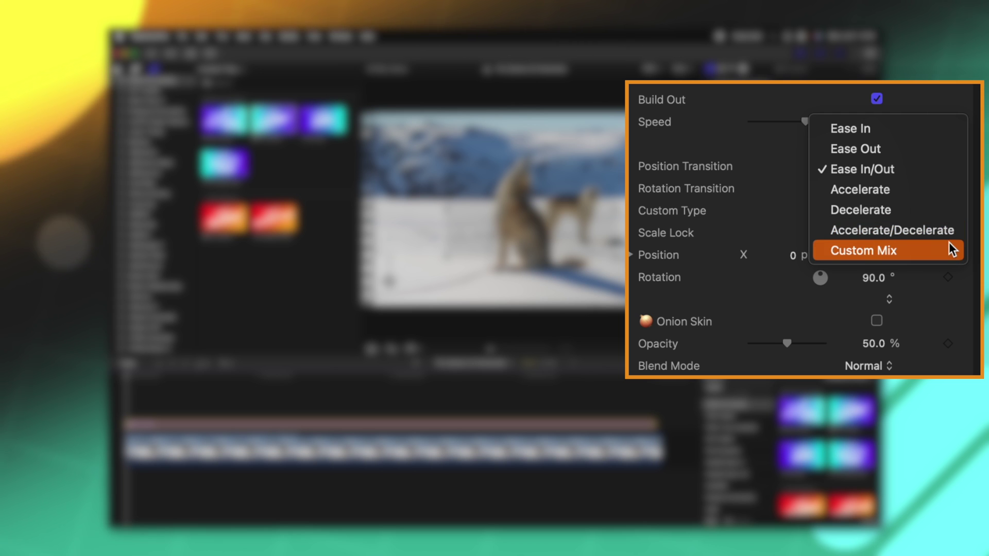
left_click(861, 190)
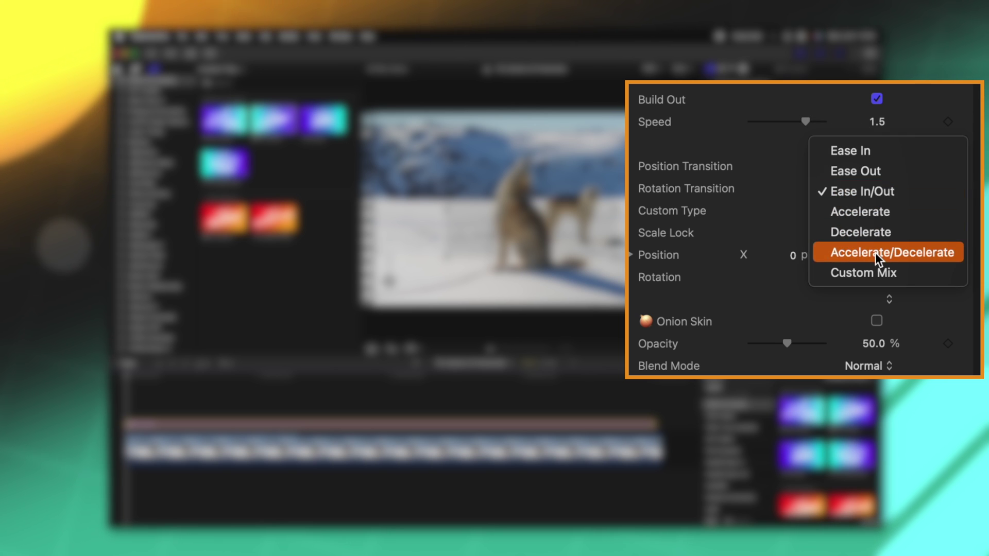
left_click(882, 269)
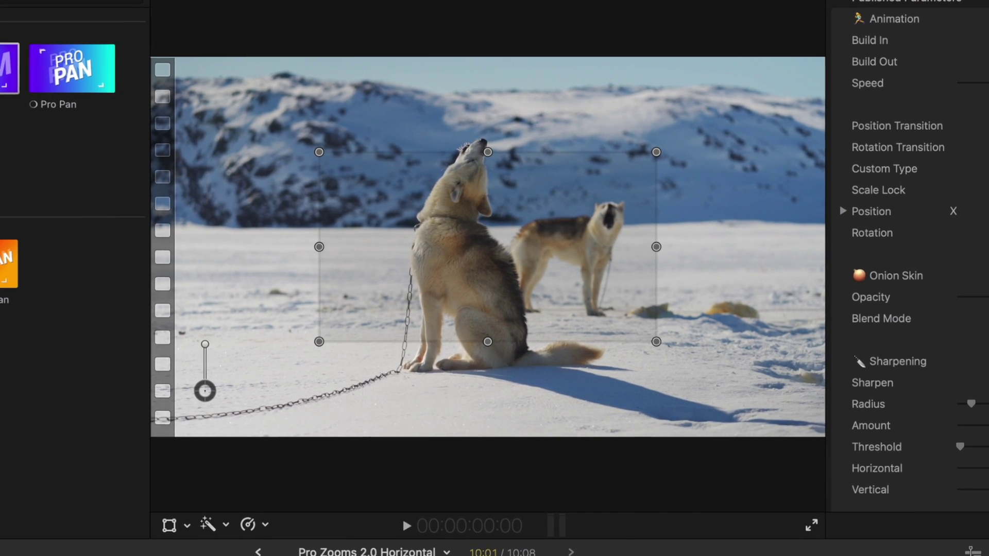
Tighten the zoom frame around the howling husky and rotate it to 67.1°, then preview
key("space")
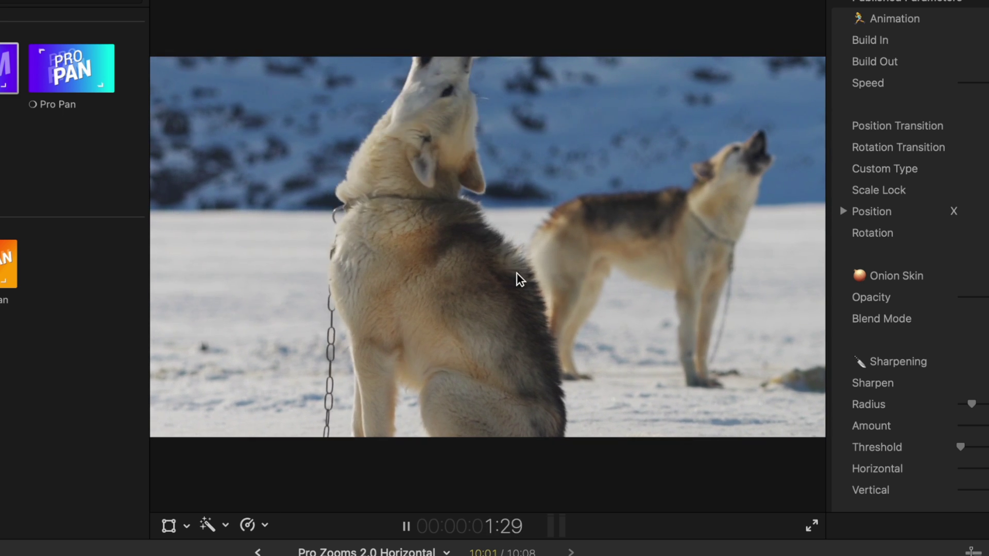
key("space")
left_click_drag(647, 124, 621, 138)
left_click_drag(205, 350, 223, 349)
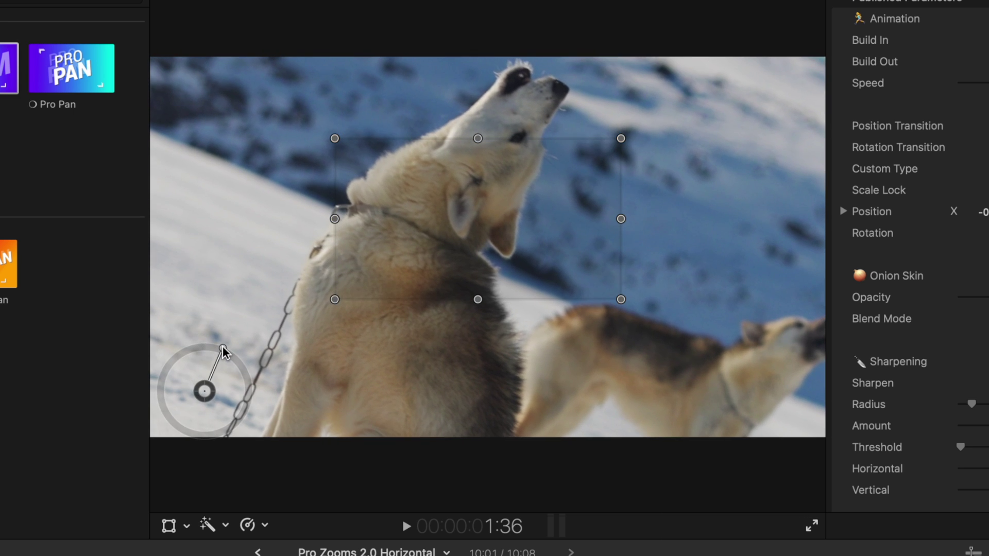
left_click(405, 525)
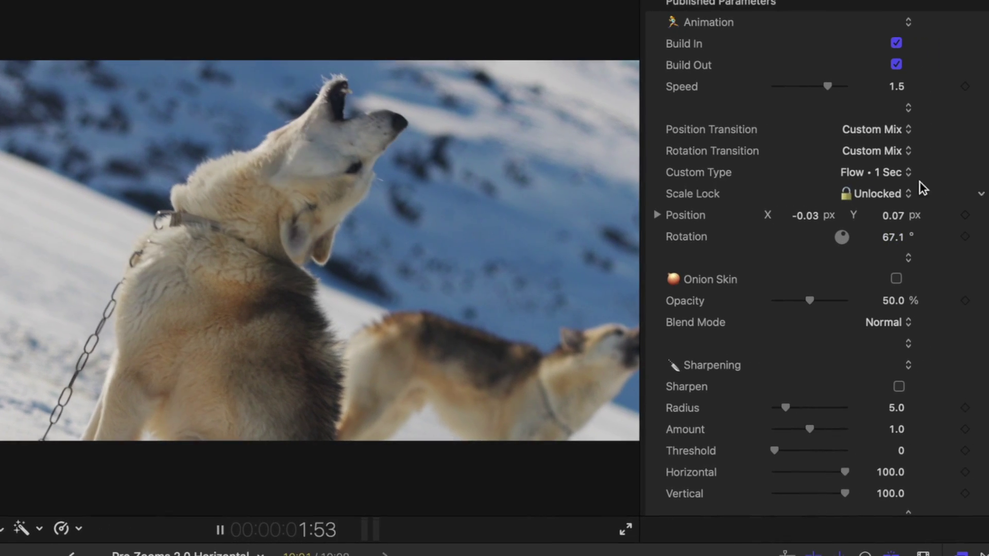
Try Flow · 2 Sec and Flow · 0.5 Sec Custom Types, settling on Linear · 1 Sec
left_click(978, 172)
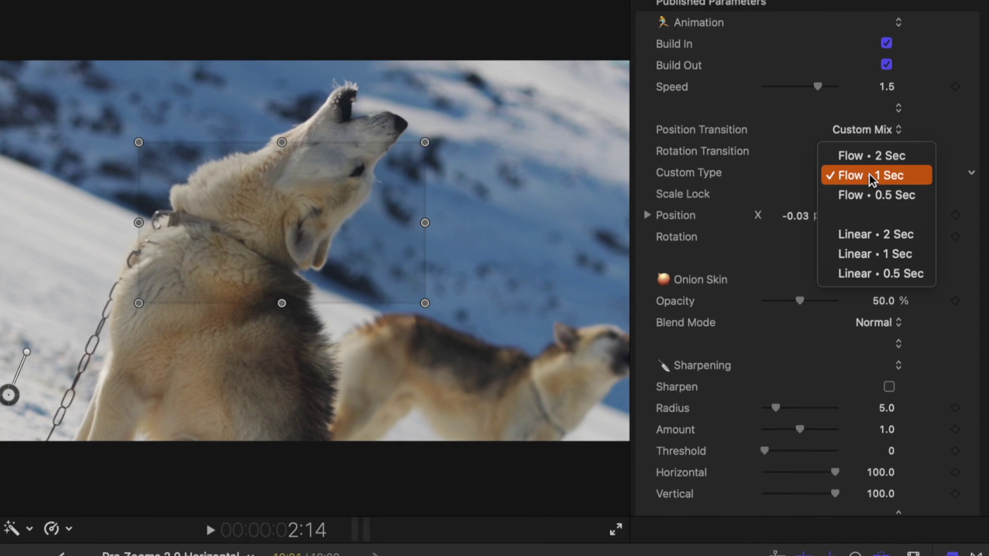
left_click(913, 158)
key("space")
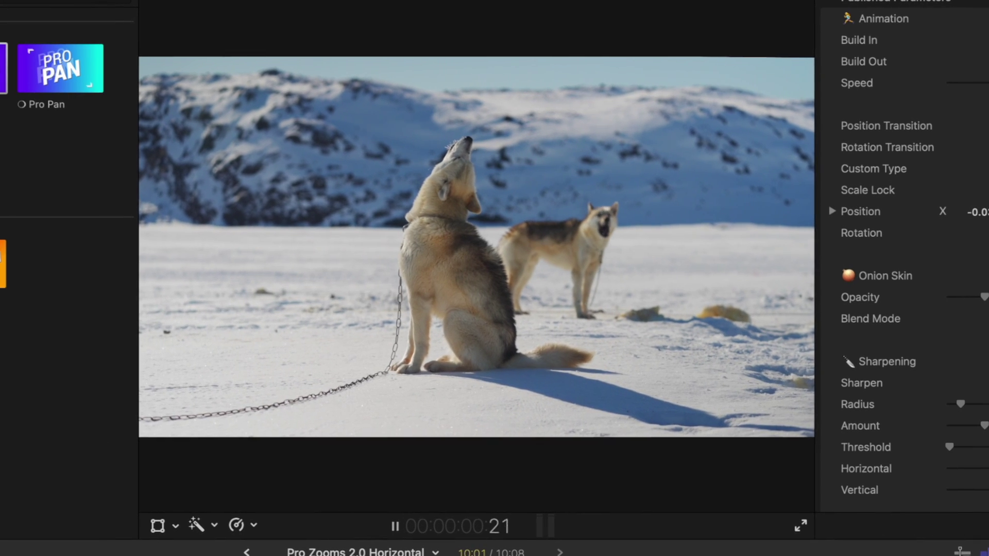
key("space")
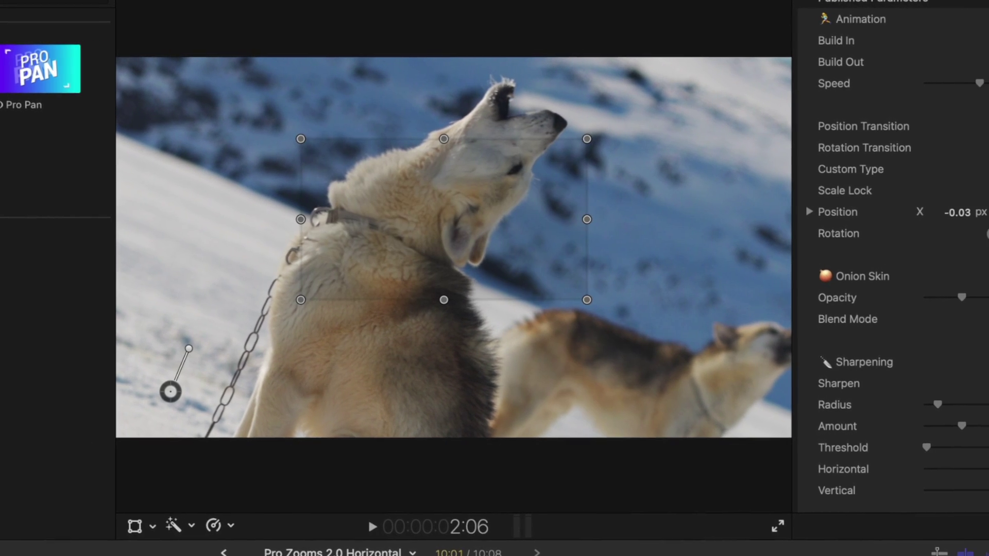
left_click(938, 176)
left_click(890, 207)
key("space")
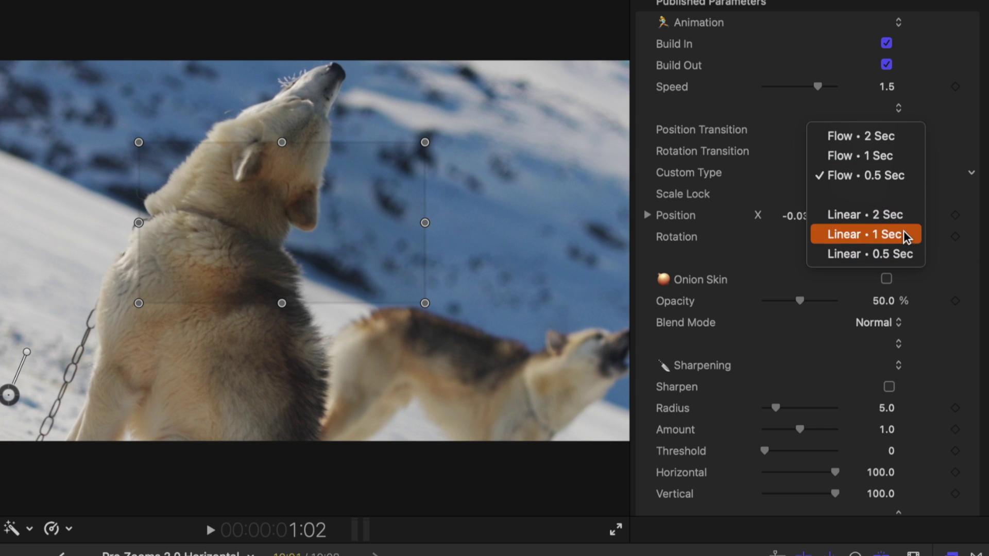
left_click(904, 237)
key("space")
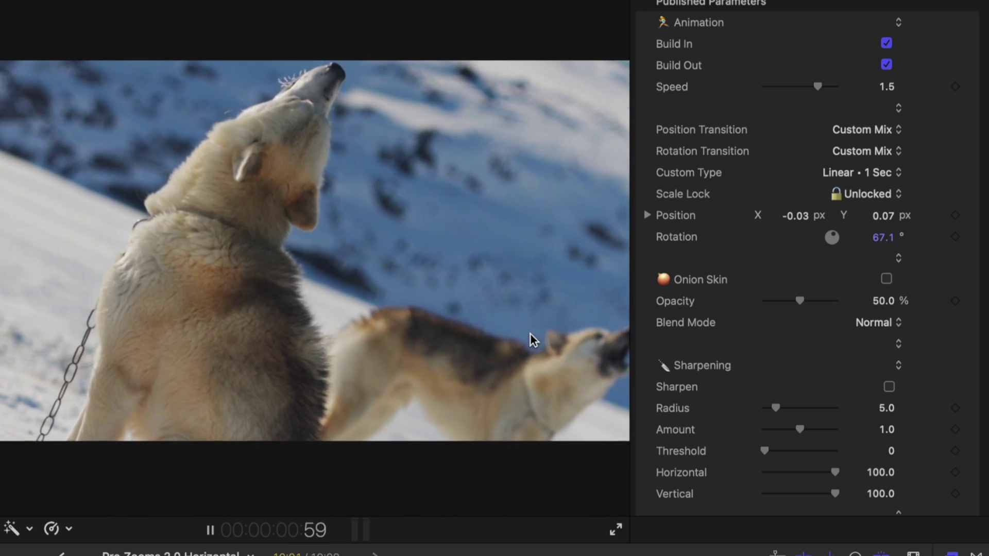
mouse_move(793, 238)
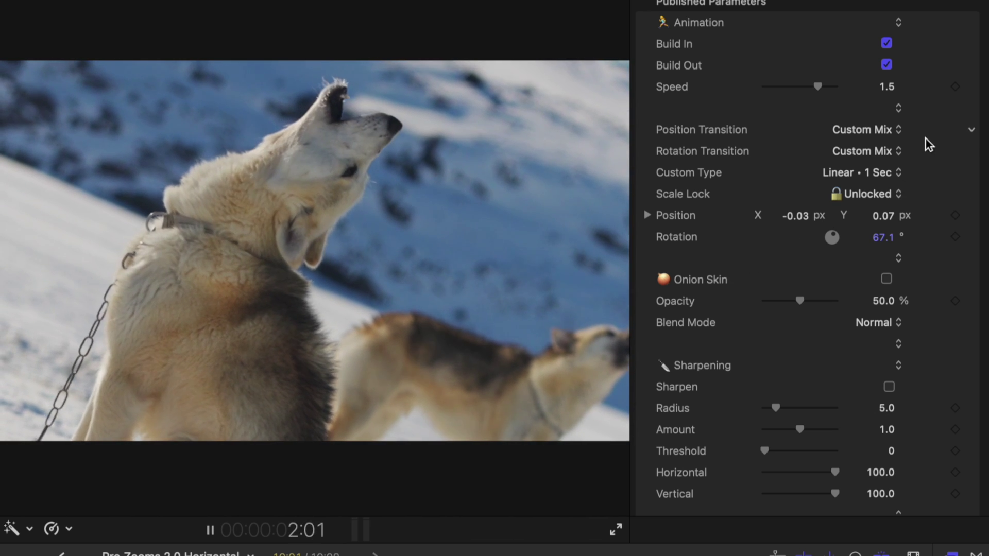
left_click(890, 168)
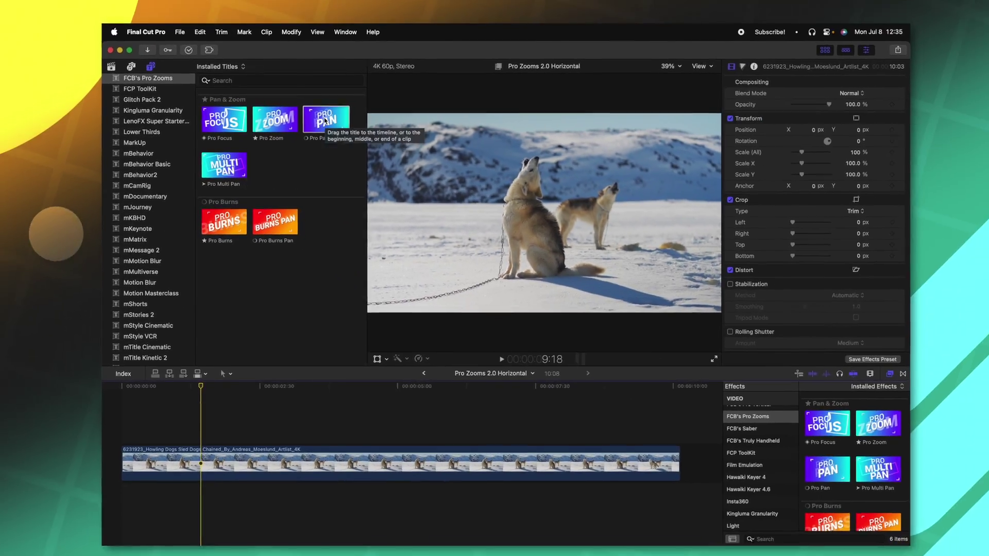
Add two Pro Pan titles above the husky clip at different playhead positions
left_click_drag(324, 121, 156, 411)
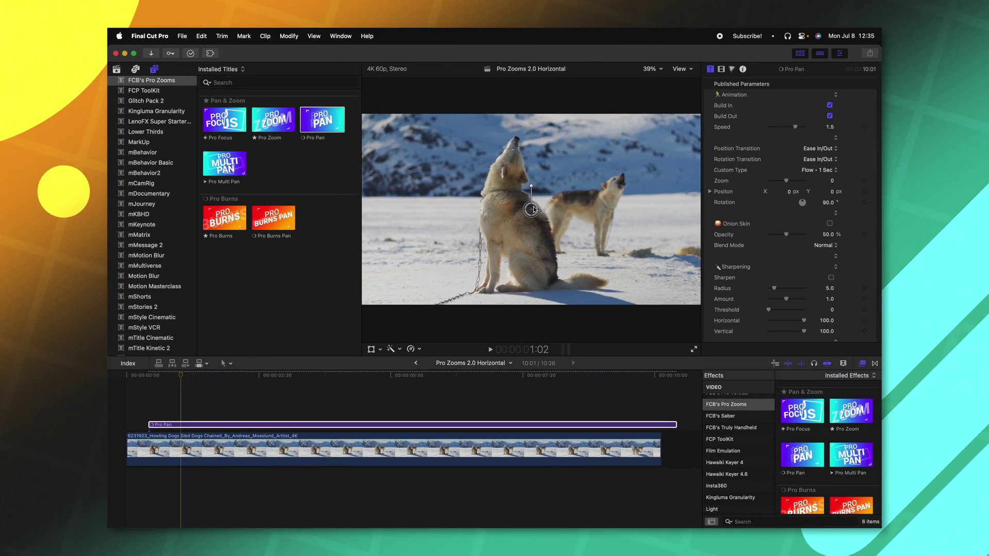
left_click(218, 387)
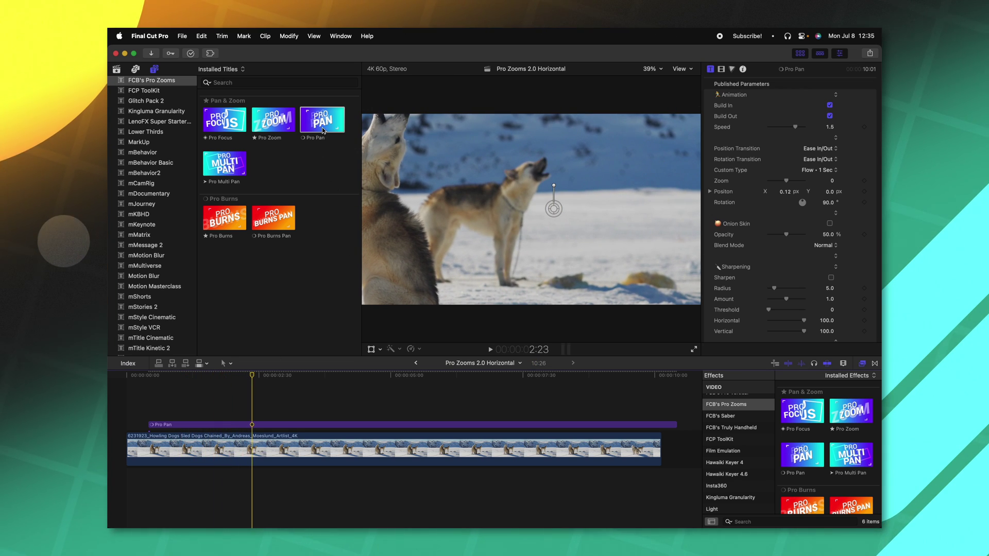
left_click_drag(323, 130, 252, 432)
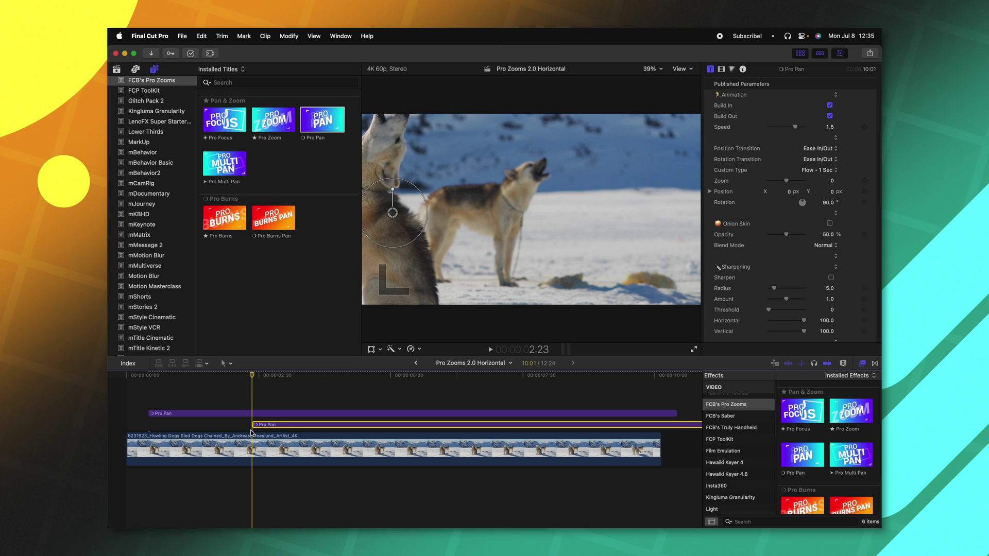
At the howling frame, nudge the pan centre in the viewer, then select both Pro Pan titles
left_click_drag(269, 382, 371, 376)
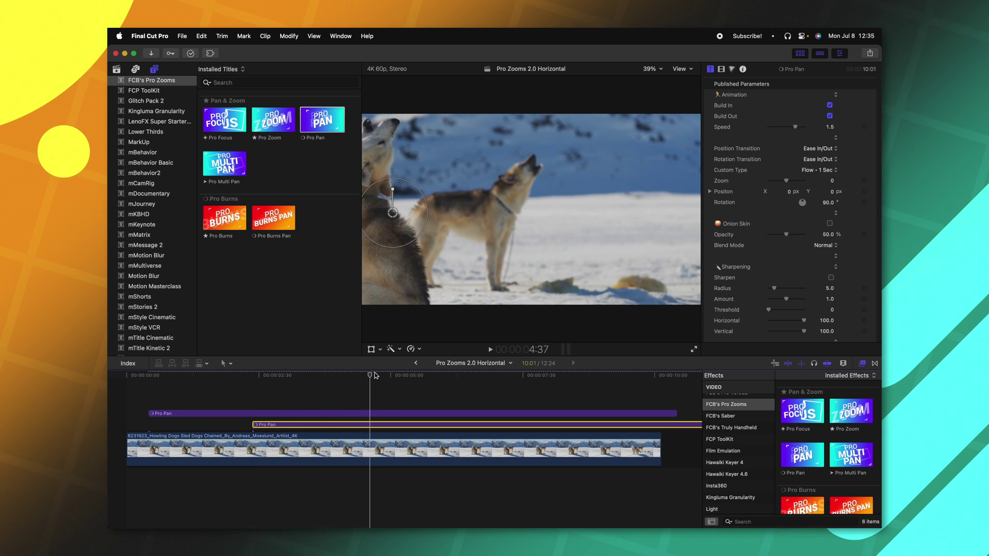
left_click(384, 205)
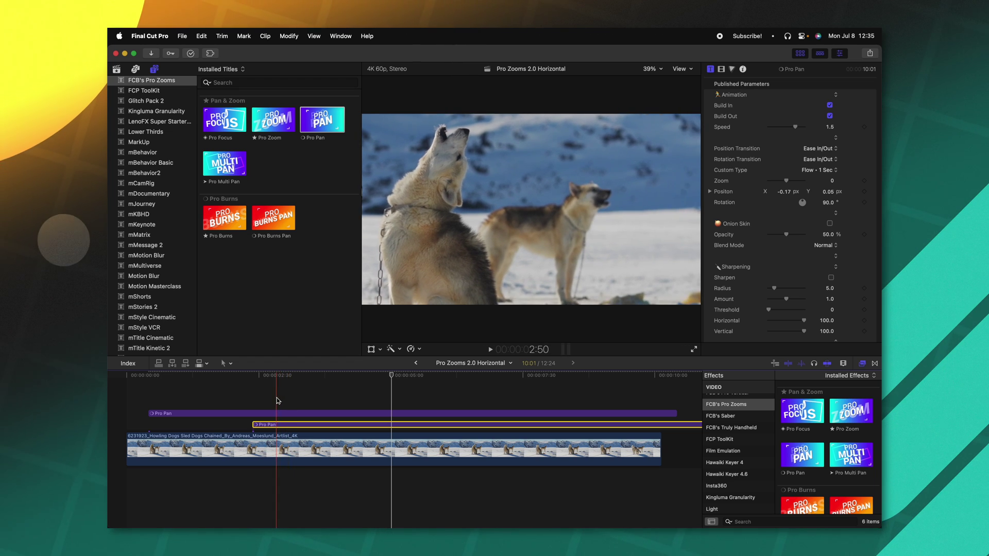
left_click_drag(276, 401, 274, 424)
Delete the Pro Pan titles, add Pro Multi Pan, and set its end point on the husky's chest
key("Delete")
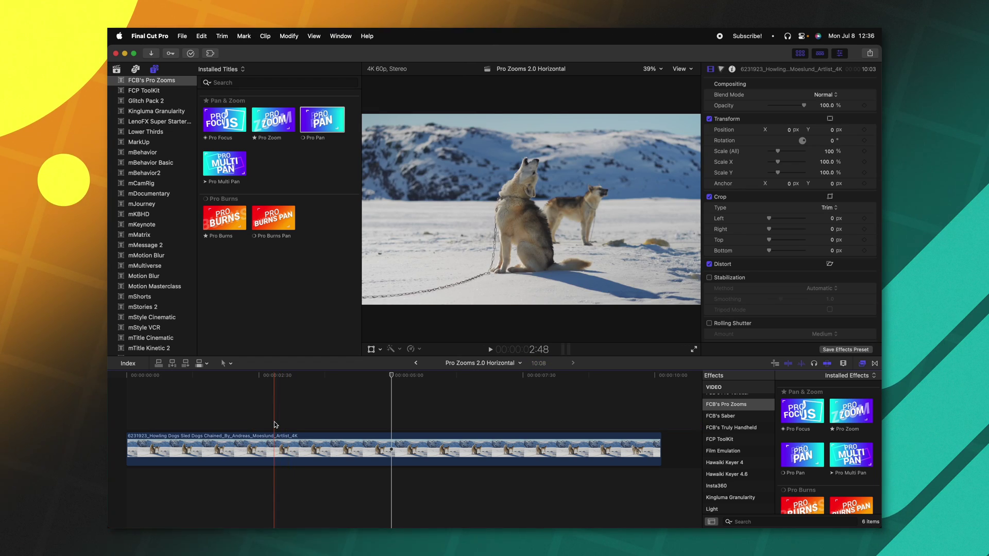
left_click_drag(214, 308, 178, 408)
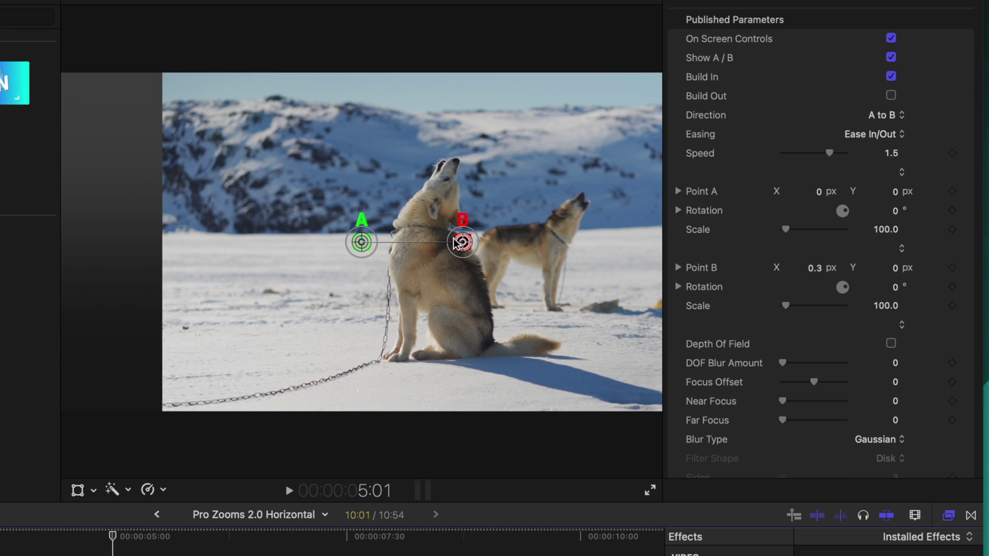
key("/")
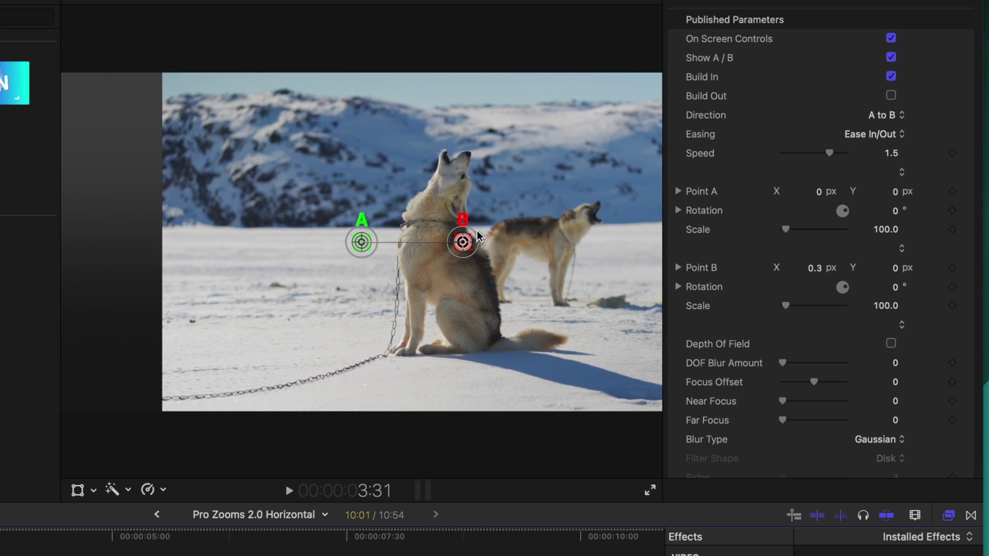
left_click_drag(452, 252, 255, 284)
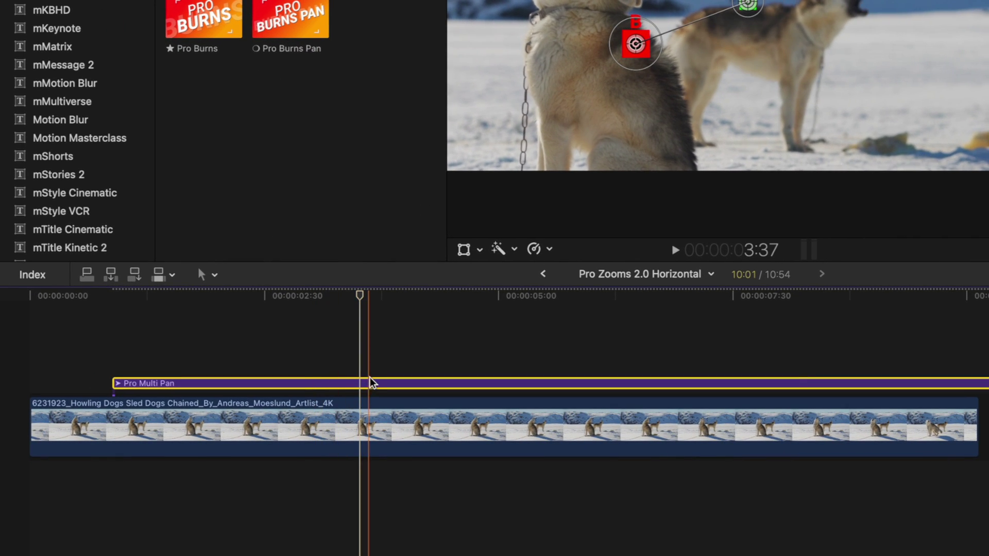
Trim the Pro Multi Pan at the playhead, duplicate it with Direction B to A, and reposition Point A
key("alt+bracketright")
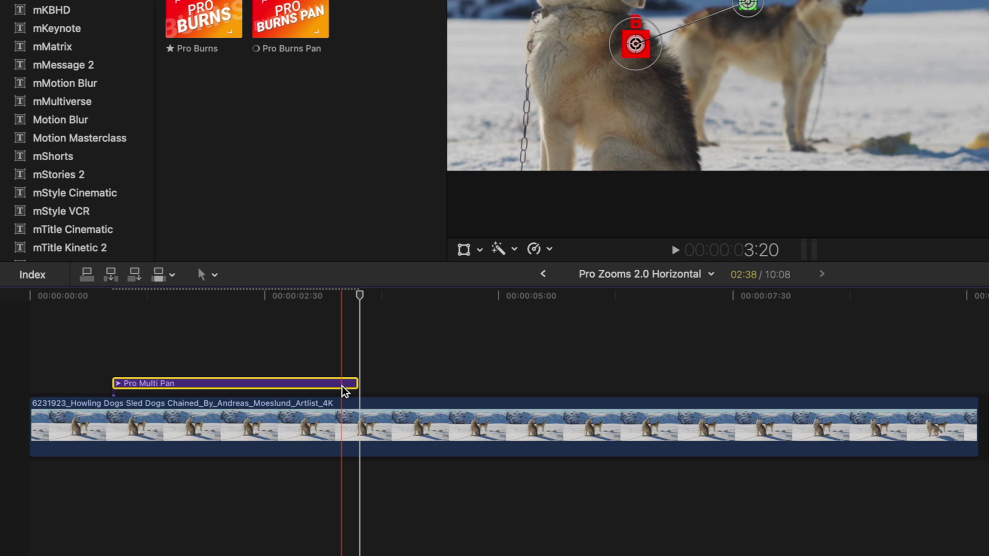
left_click_drag(355, 384, 586, 374)
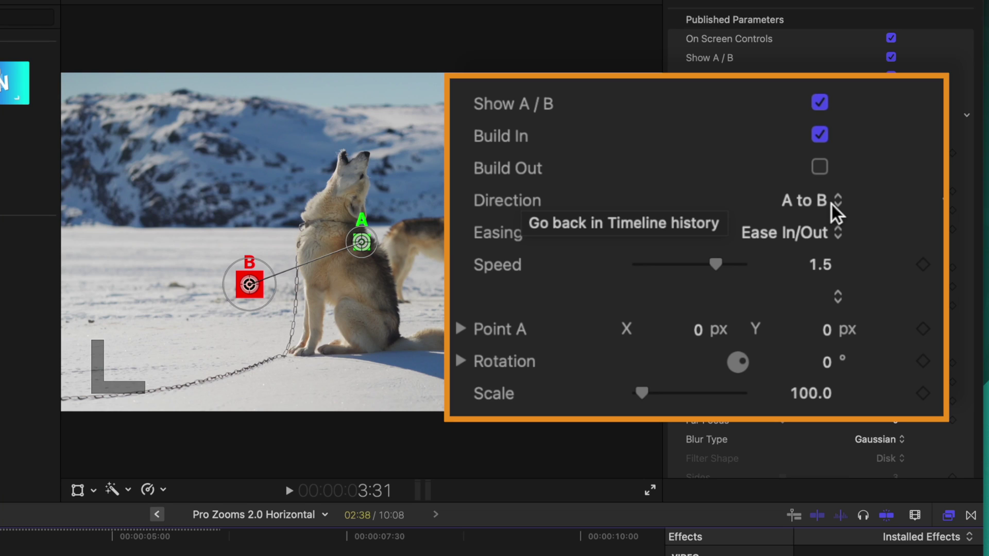
left_click(831, 204)
left_click(851, 233)
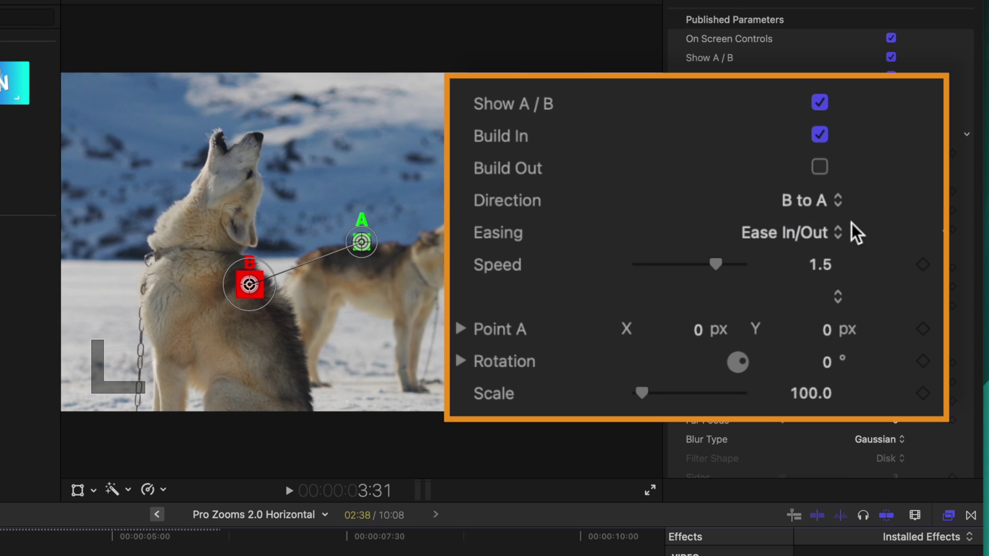
key("space")
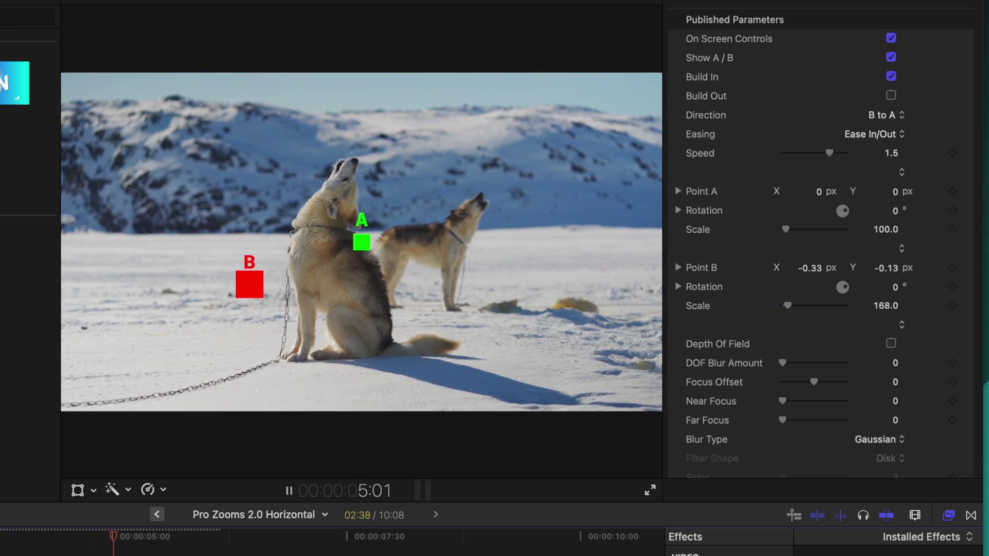
key("space")
left_click_drag(369, 242, 446, 349)
left_click_drag(484, 301, 36, 292)
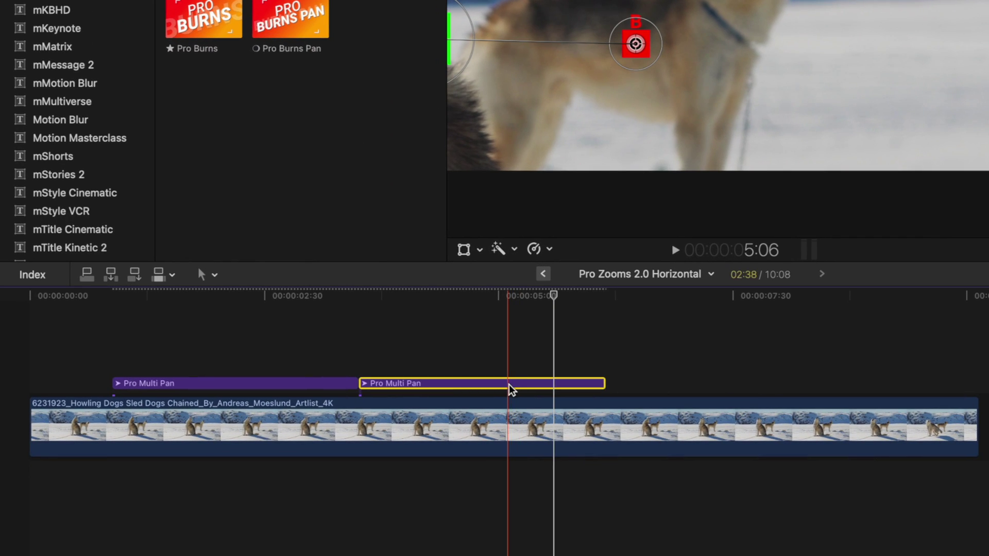
Add a third copy set to A to Default and rotate its Point A by 14°
left_click_drag(510, 388, 757, 372)
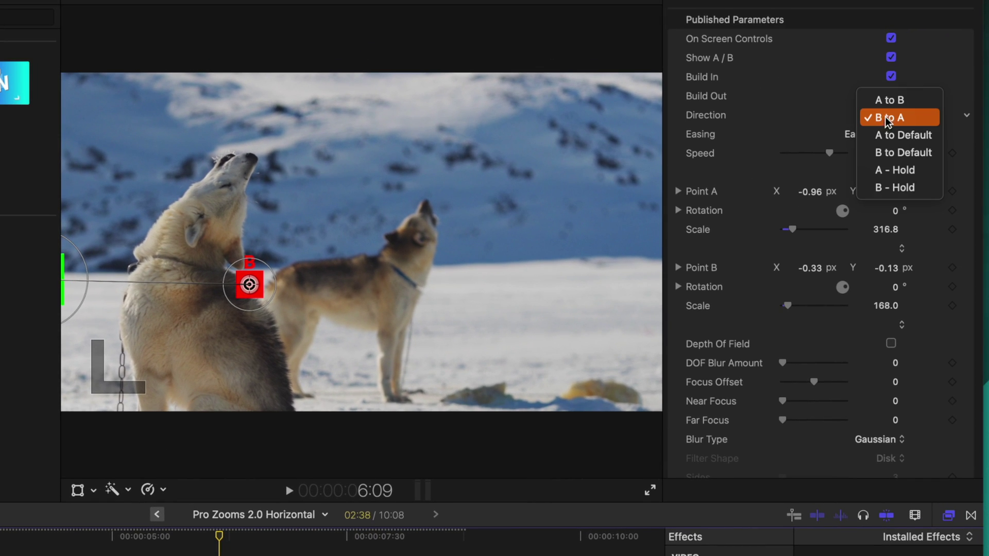
left_click(923, 133)
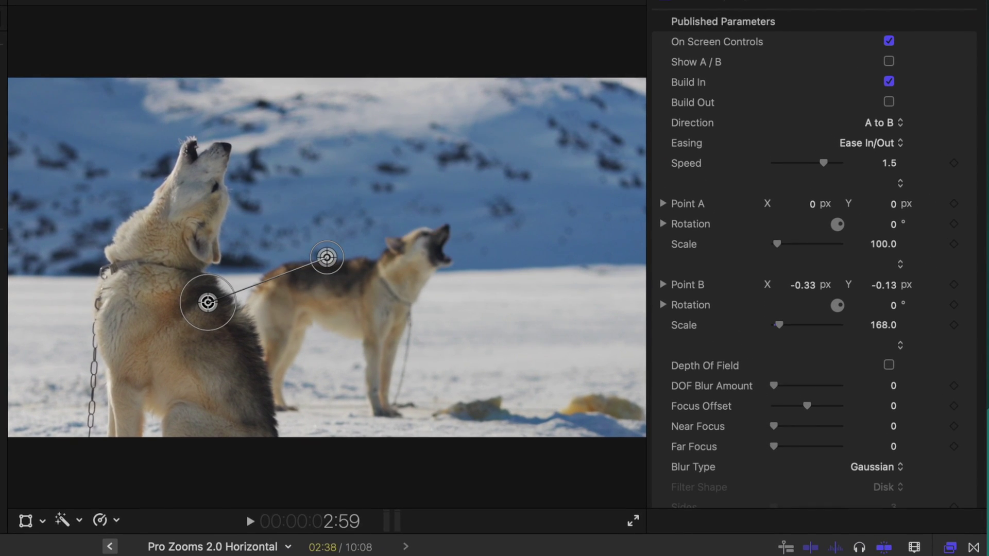
left_click_drag(234, 297, 232, 292)
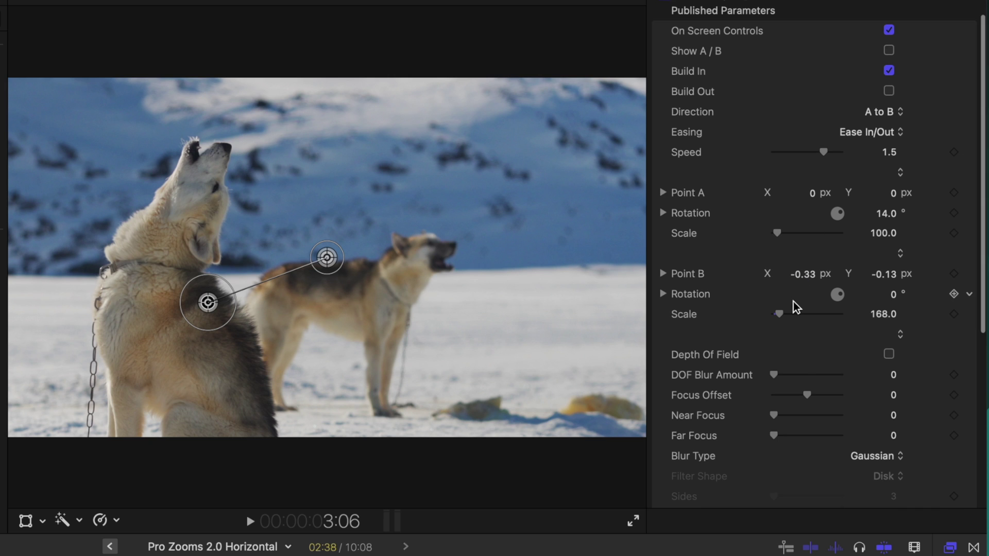
Reset Point B rotation to 0, then turn it −41° around the Y axis
left_click(898, 298)
type("41")
key("Return")
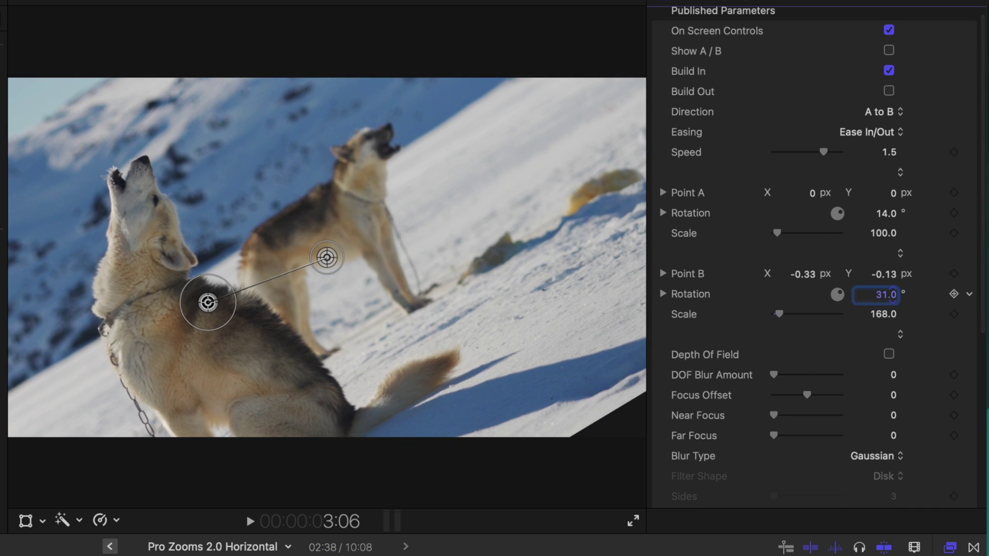
type("0")
key("Return")
left_click(664, 295)
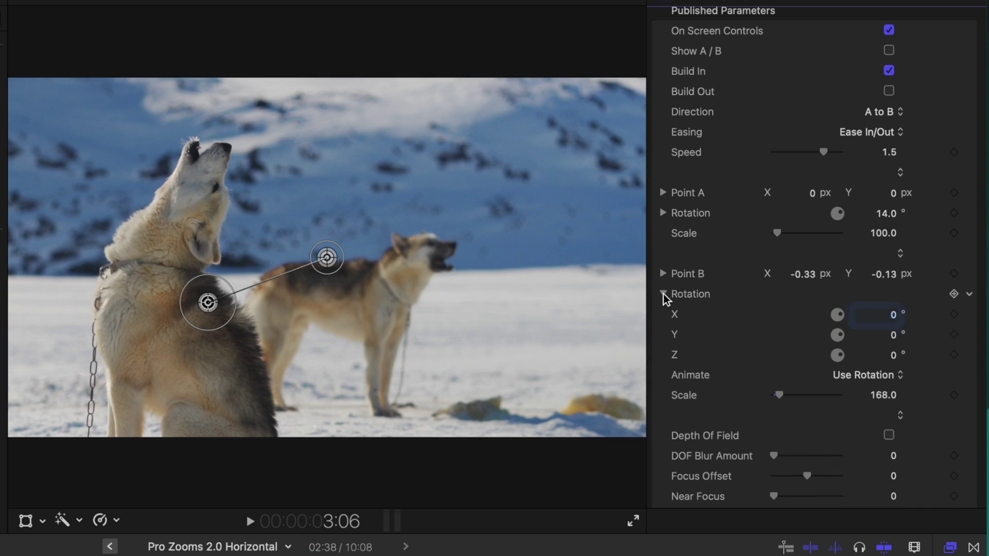
left_click_drag(891, 335, 890, 328)
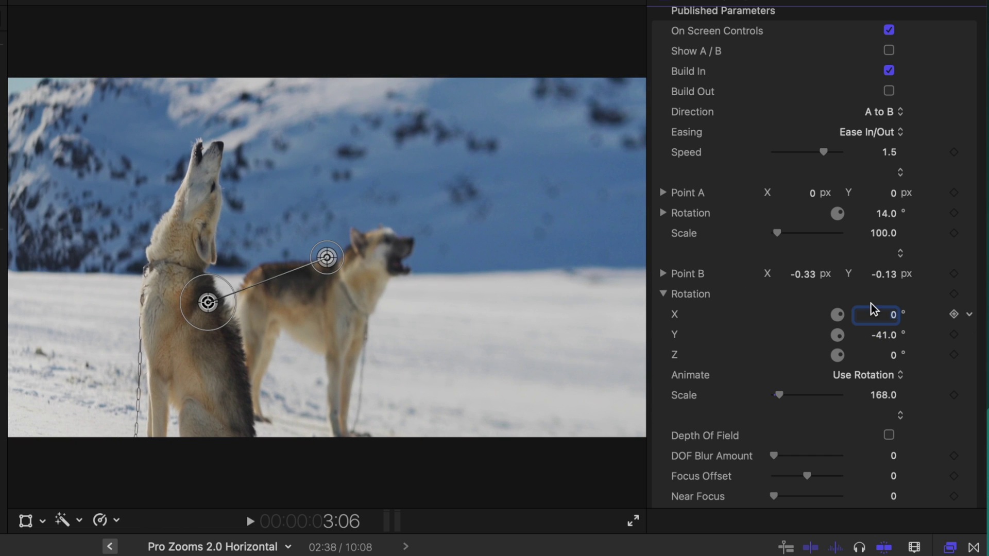
left_click_drag(898, 318, 896, 313)
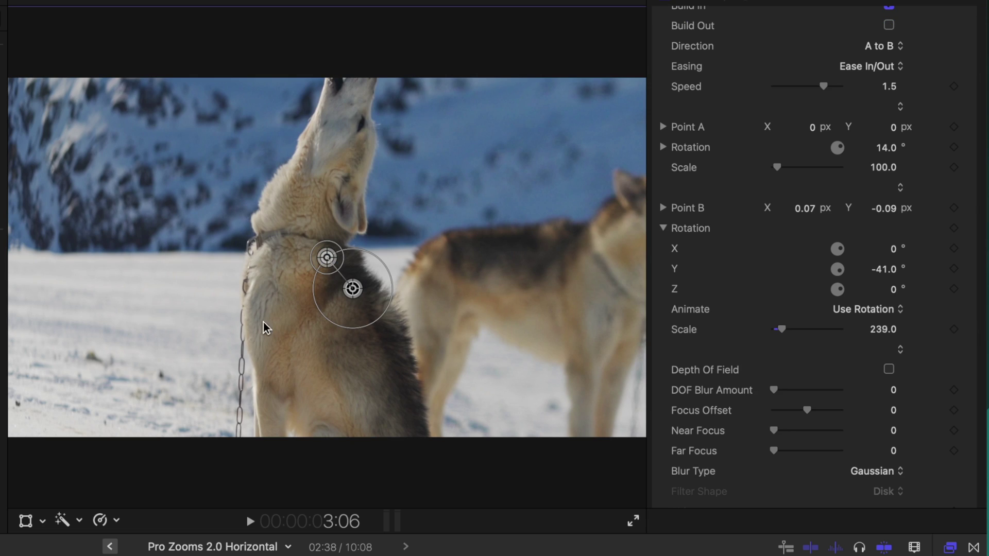
Enable Depth Of Field with DOF Blur Amount 100 and try different focus offsets
scroll(783, 348, "down", 2)
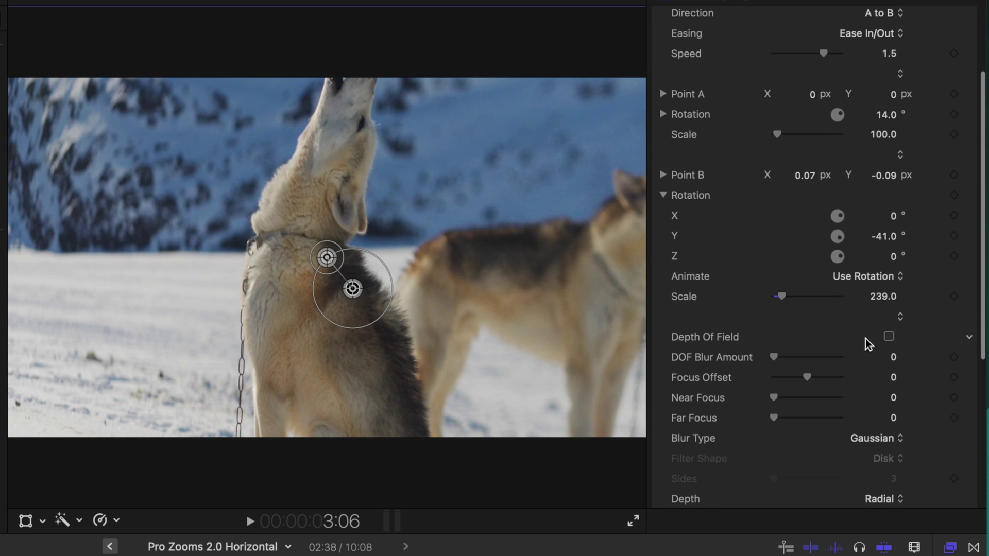
left_click(890, 337)
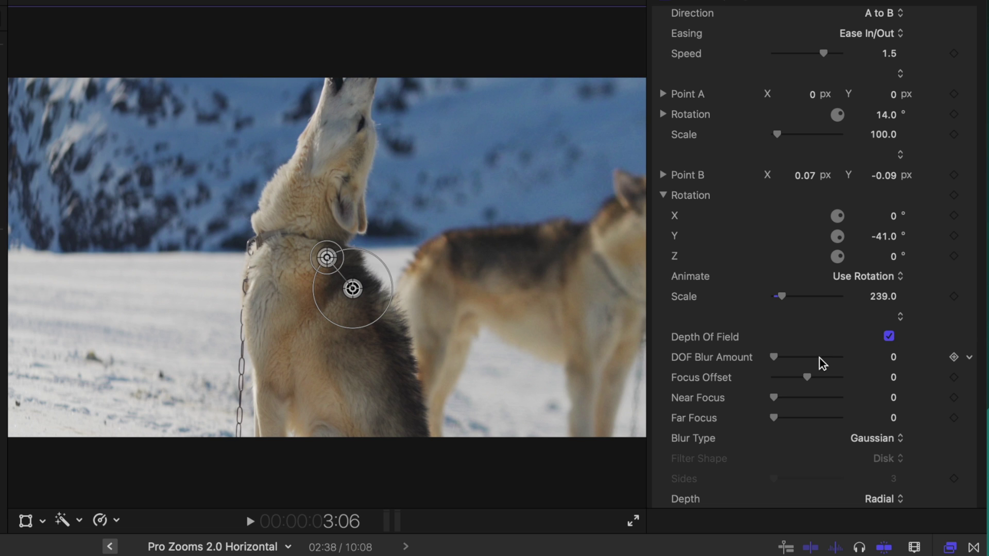
left_click_drag(774, 357, 870, 353)
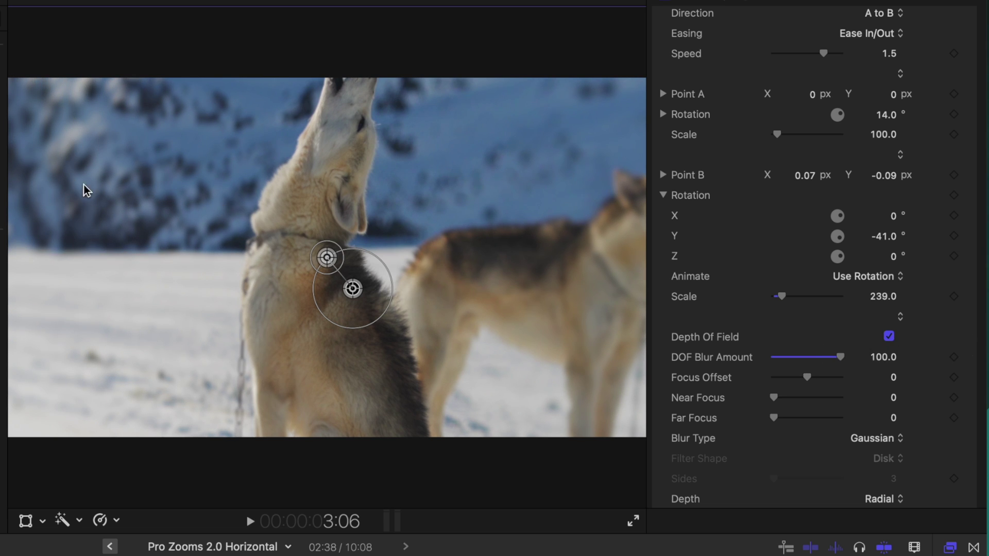
mouse_move(819, 386)
left_mouse_down()
mouse_move(821, 376)
mouse_move(750, 388)
mouse_move(807, 382)
left_mouse_up()
left_click_drag(808, 417, 833, 437)
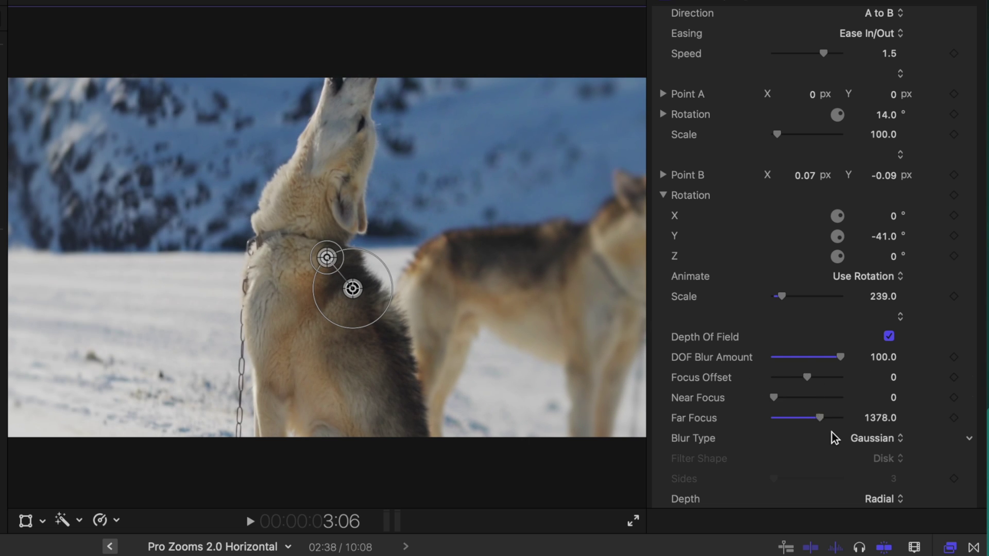
Preview the blurred zoom and move Point B lower onto the husky
scroll(833, 437, "down", 3)
scroll(716, 372, "down", 1)
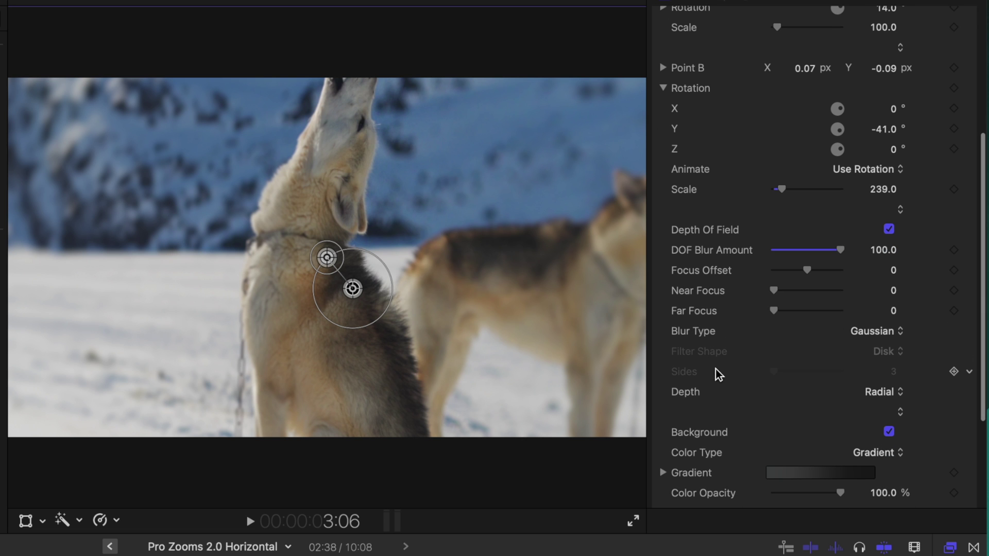
scroll(736, 361, "down", 5)
key("space")
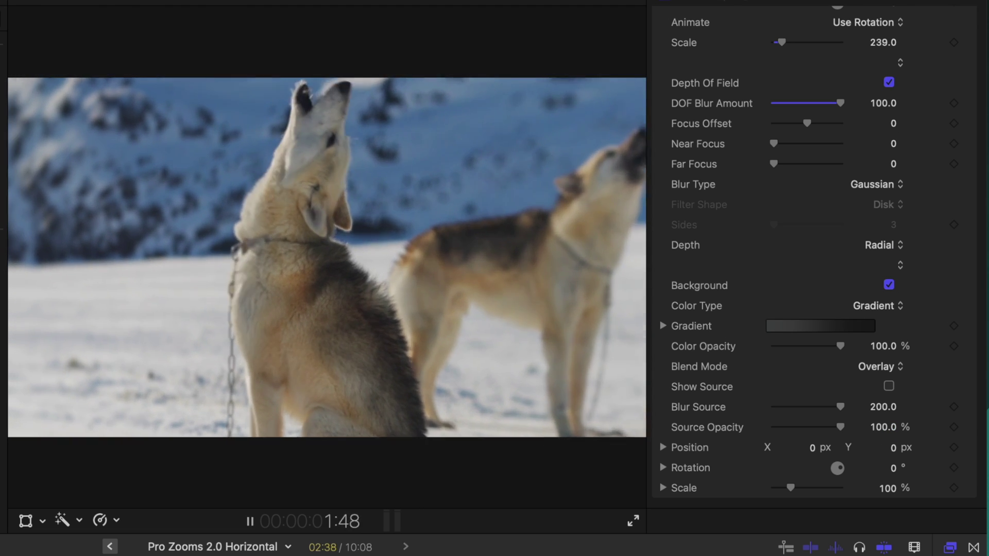
key("space")
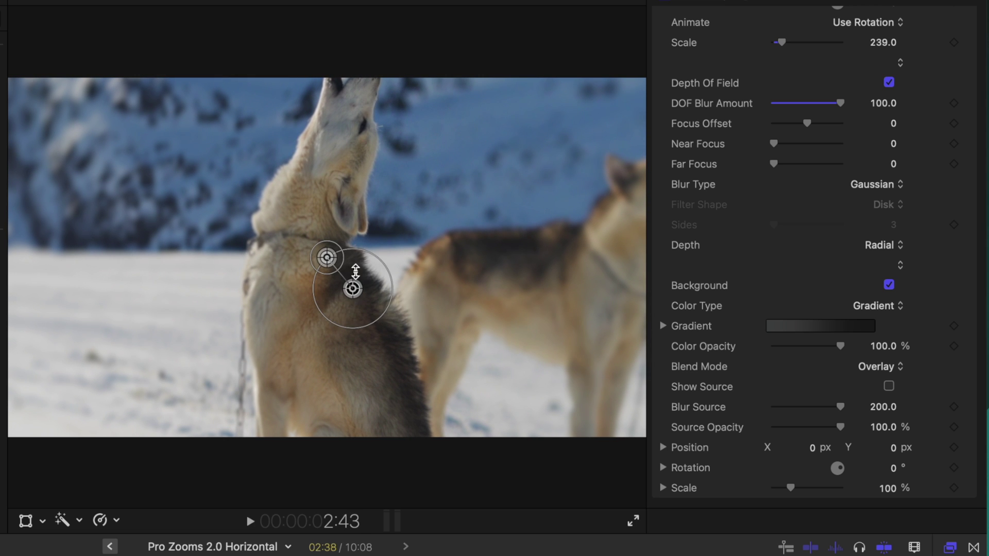
left_click_drag(355, 271, 485, 348)
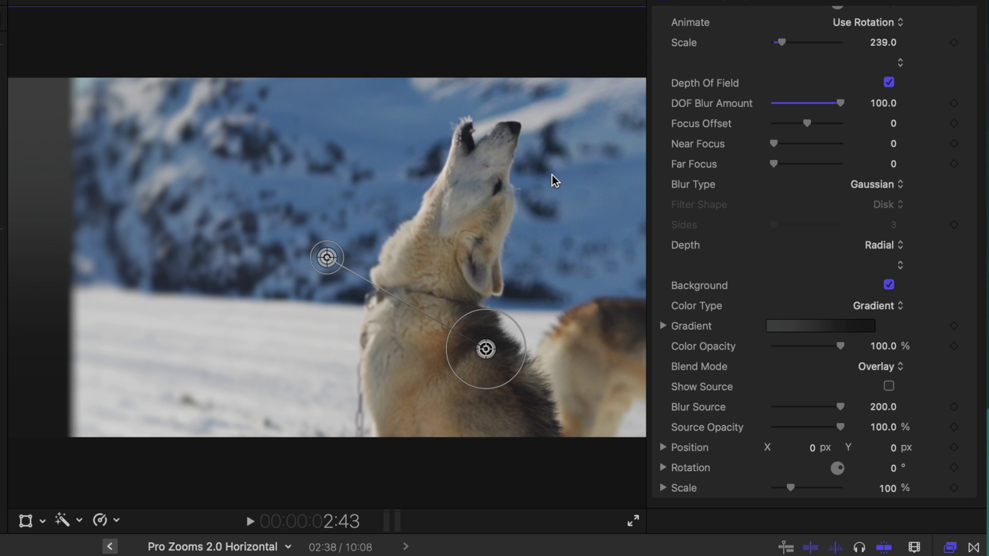
Toggle the background layer and try a solid colour, keeping the gradient background
left_click(888, 290)
left_click(888, 288)
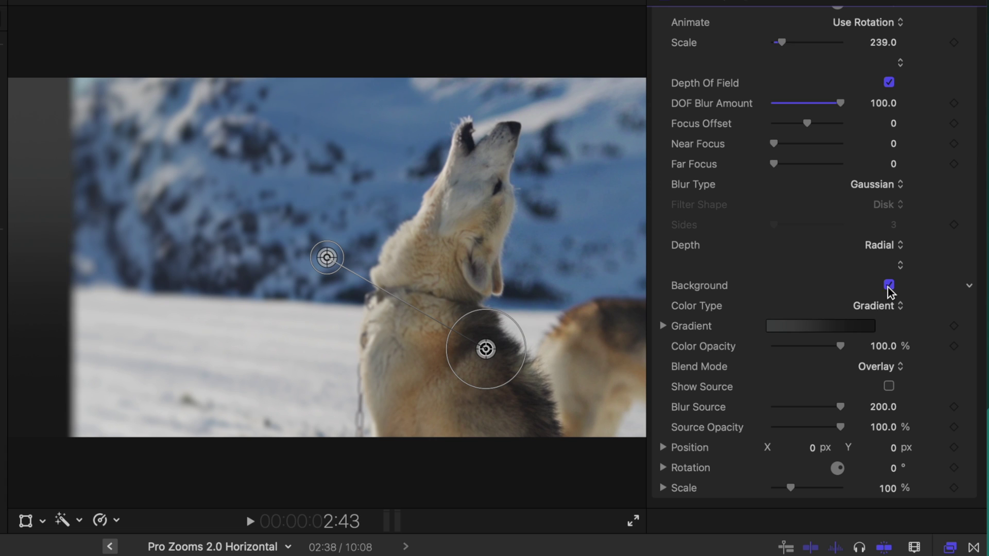
left_click(893, 313)
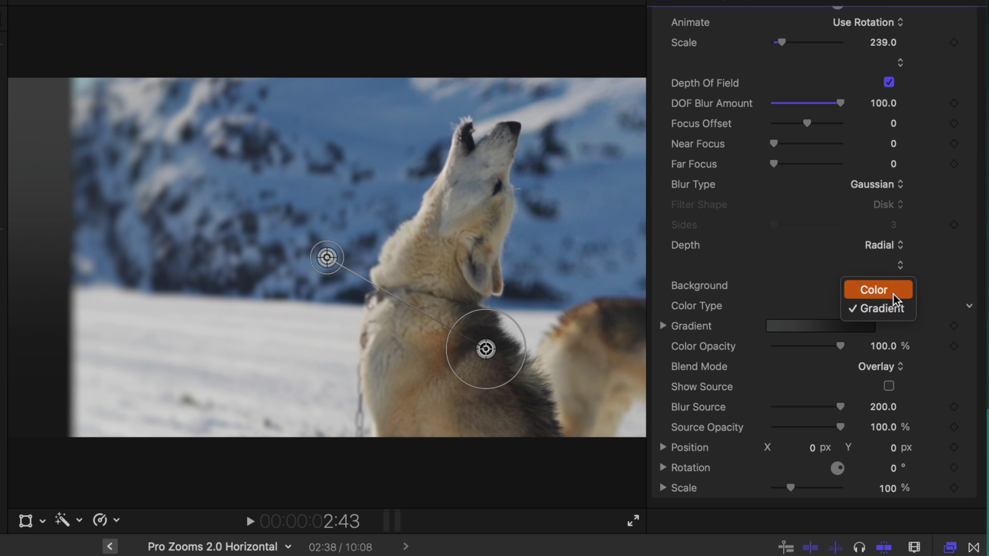
left_click(895, 289)
left_click(896, 308)
left_click(886, 327)
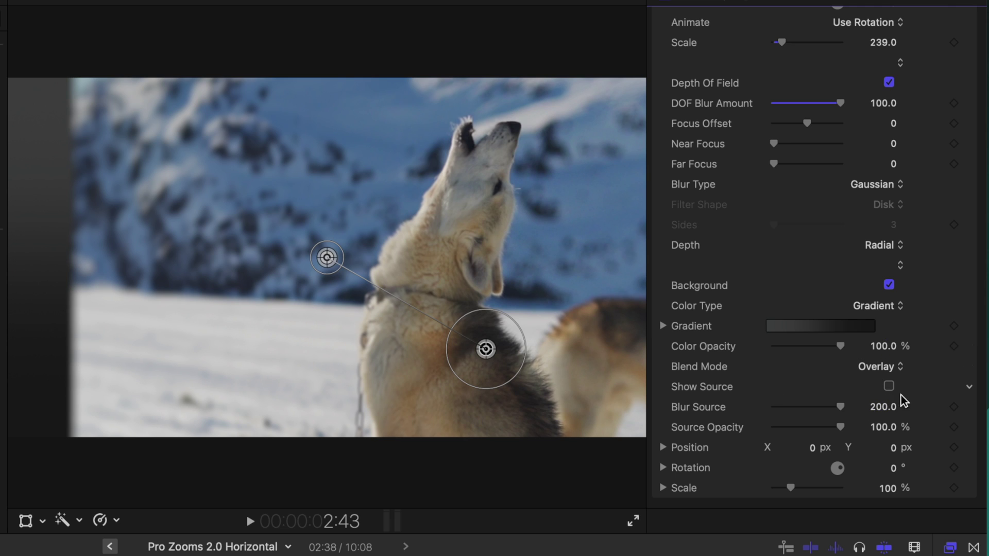
Show Source, set background opacity to 100% with Screen blend, and raise Blur Source to 1000
left_click(889, 387)
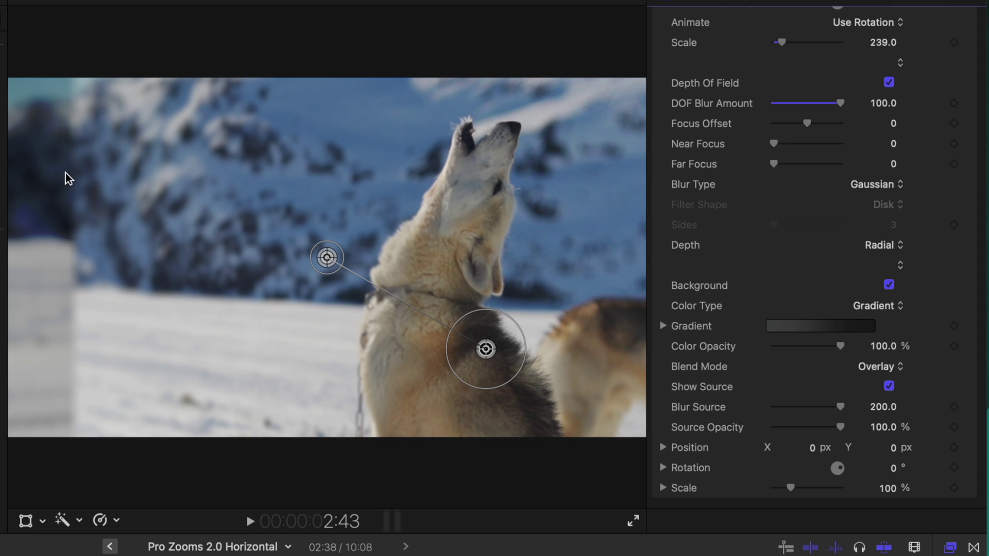
left_click_drag(810, 351, 949, 354)
left_click(887, 367)
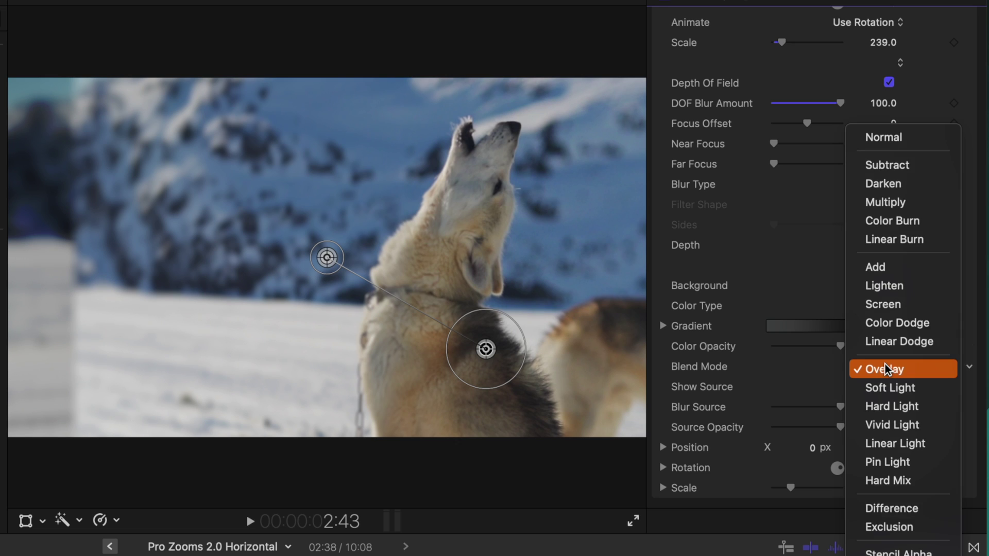
left_click(912, 309)
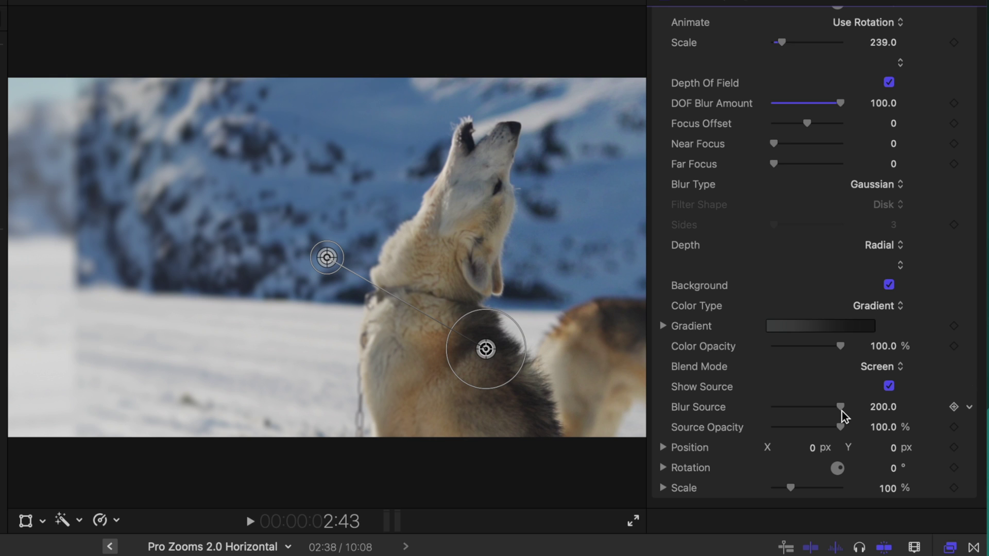
left_click_drag(882, 407, 882, 371)
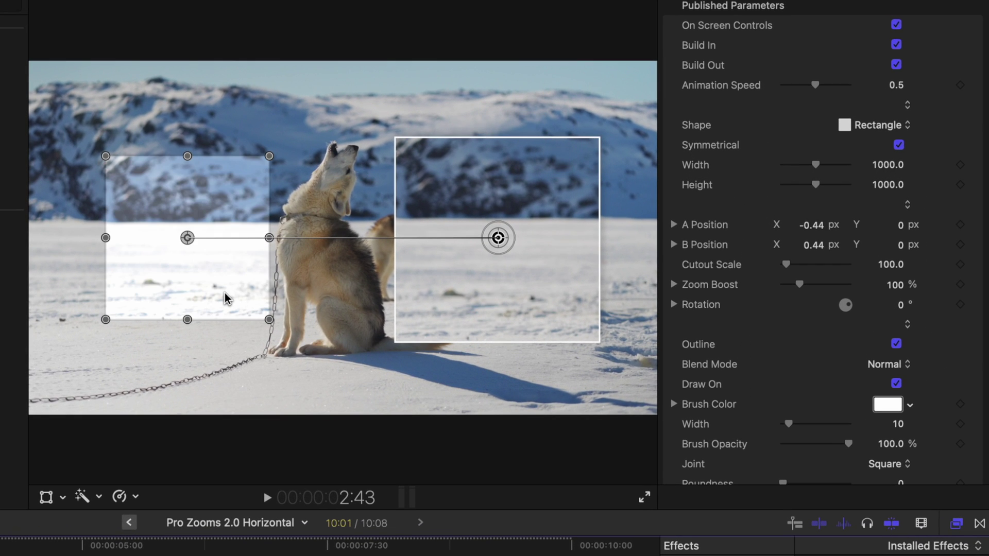
Move cutouts A and B onto the howling dog, boost zoom to 170%, and choose Circle shape
left_click_drag(227, 294, 366, 268)
left_click_drag(507, 247, 199, 243)
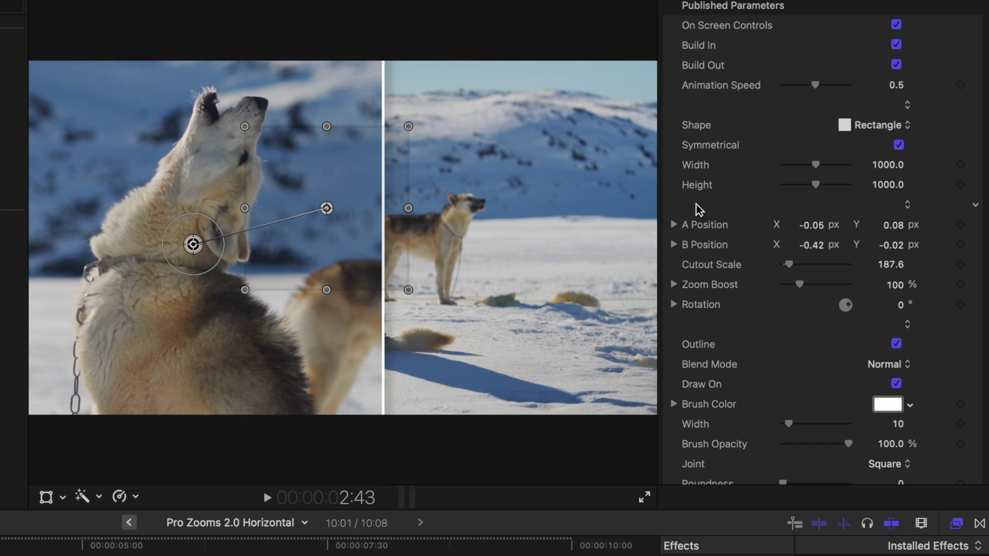
left_click_drag(807, 284, 809, 283)
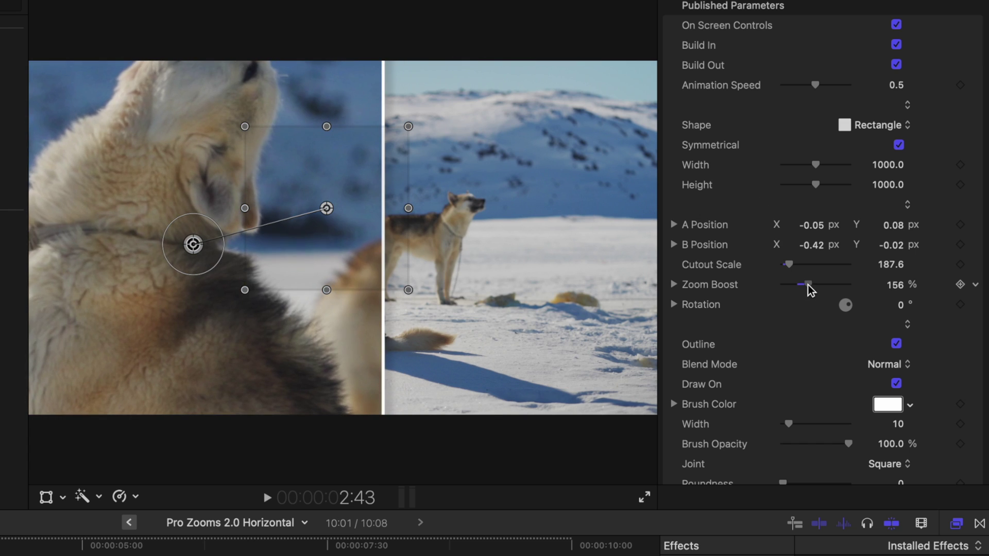
left_click_drag(326, 234, 334, 165)
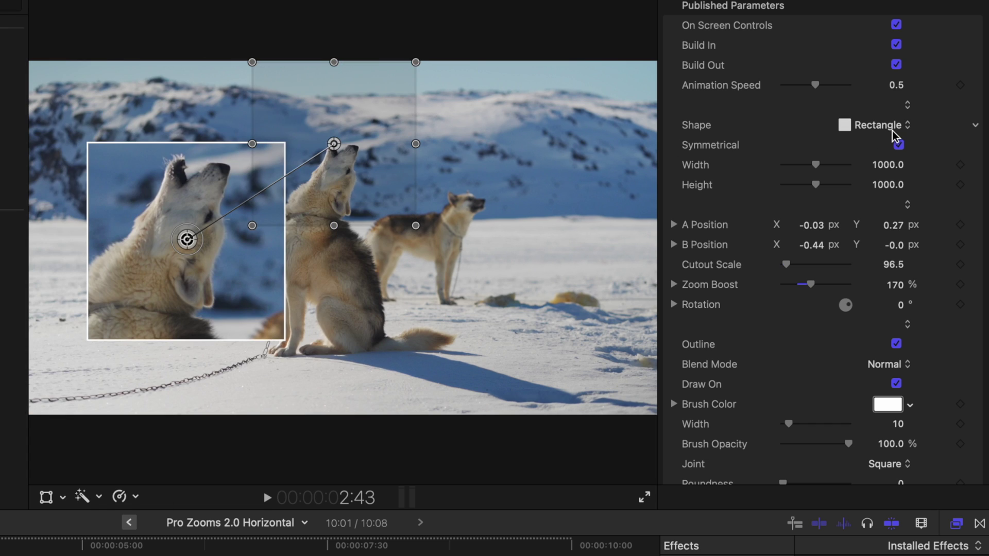
left_click(894, 131)
left_click(897, 145)
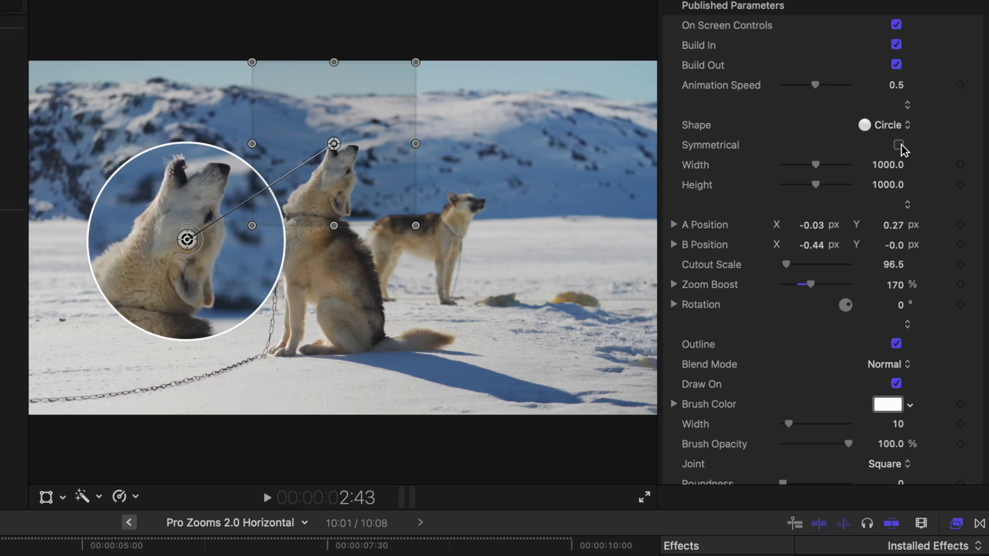
Stretch the cutout to height 1532 with a 36-wide orange outline blended with Overlay
left_click_drag(823, 182, 838, 183)
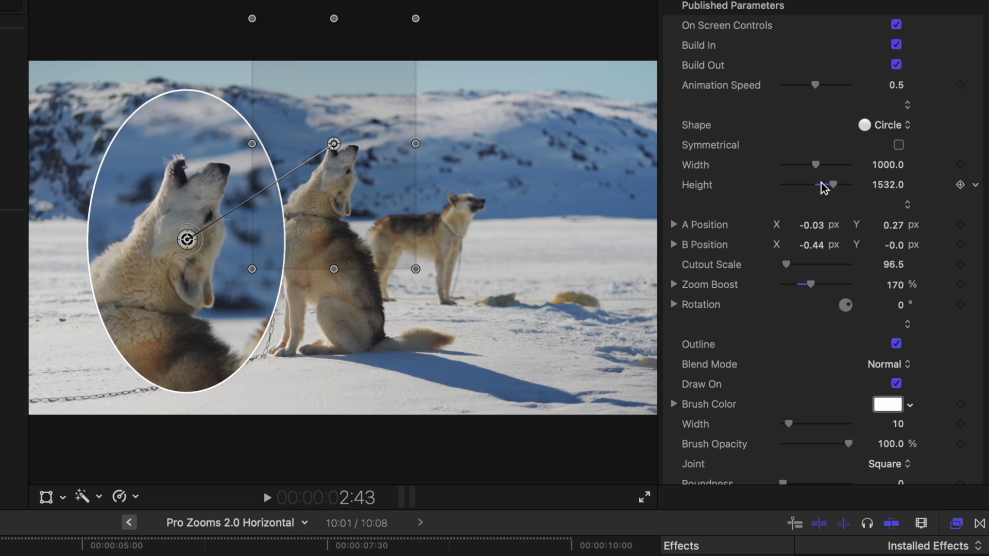
scroll(823, 83, "down", 5)
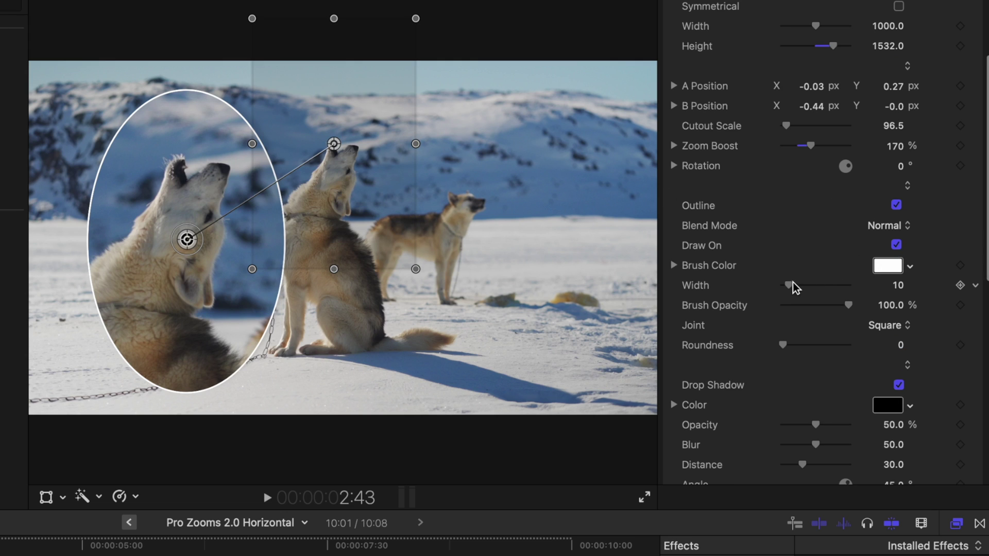
left_click_drag(793, 284, 811, 288)
left_click(889, 268)
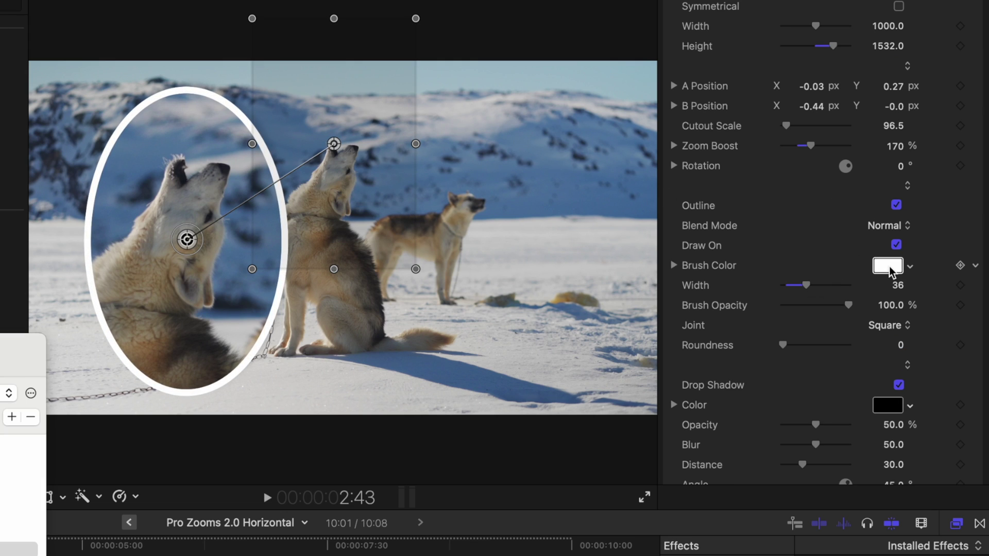
left_click(19, 451)
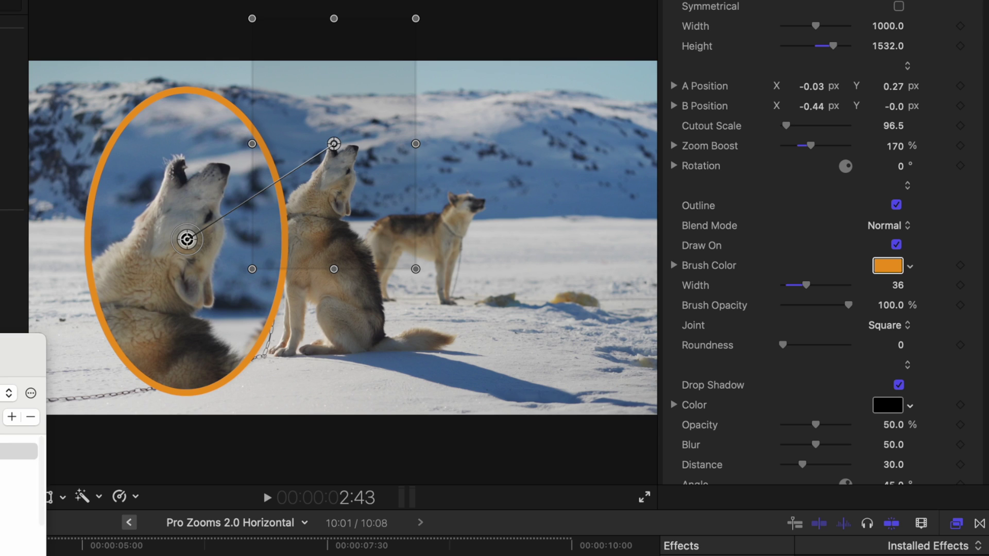
left_click(888, 266)
scroll(826, 237, "down", 1)
left_click(887, 205)
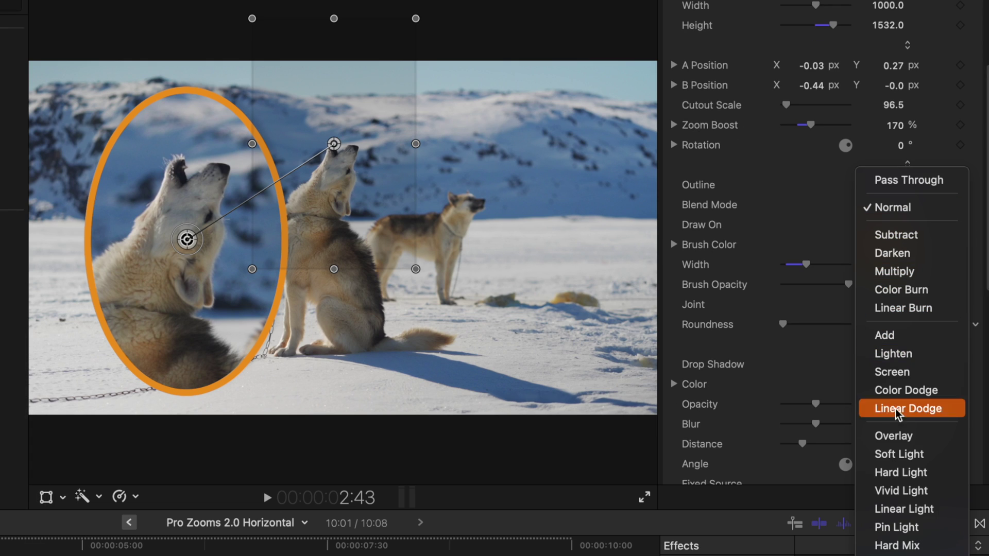
left_click(899, 433)
Enable Sharpen and blur the background behind the oval to 286
scroll(830, 319, "down", 8)
left_click(899, 355)
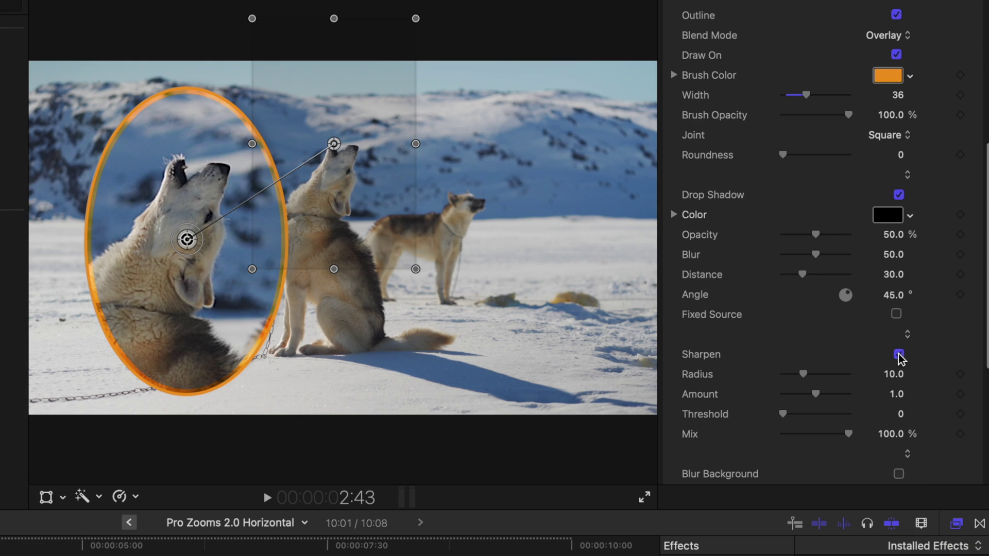
scroll(824, 363, "down", 4)
left_click(898, 396)
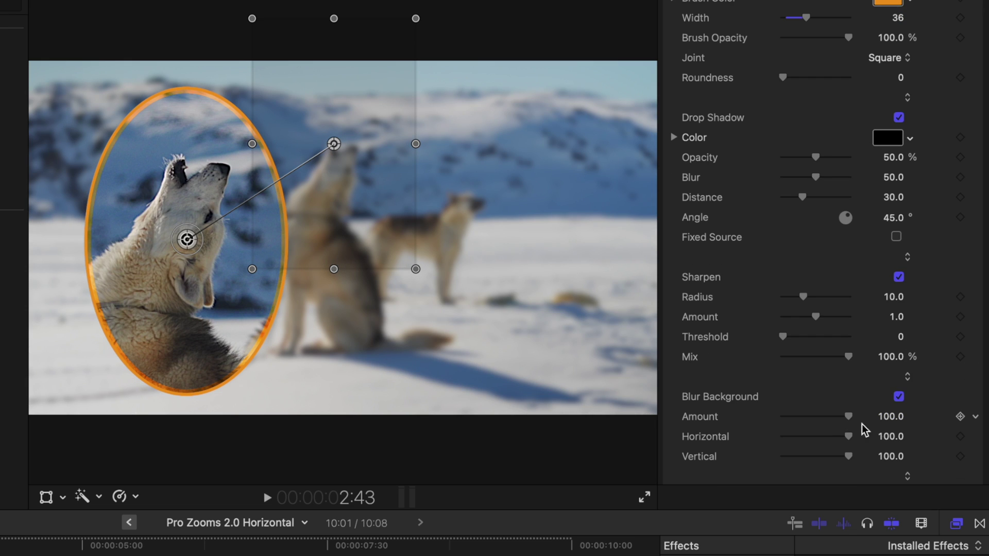
left_click_drag(888, 420, 933, 417)
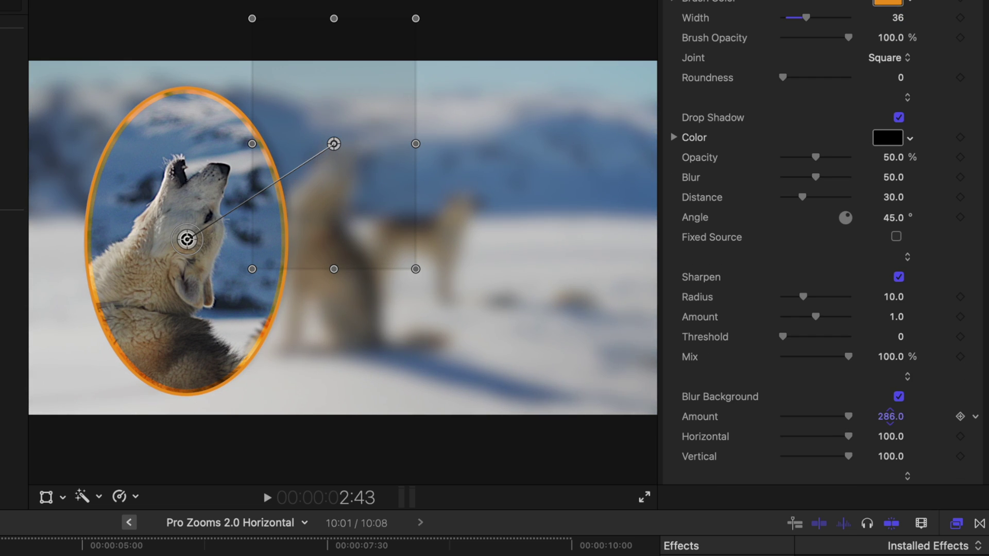
Darken the background with a teal tint at 70.5% opacity using Overlay blending
scroll(891, 402, "down", 5)
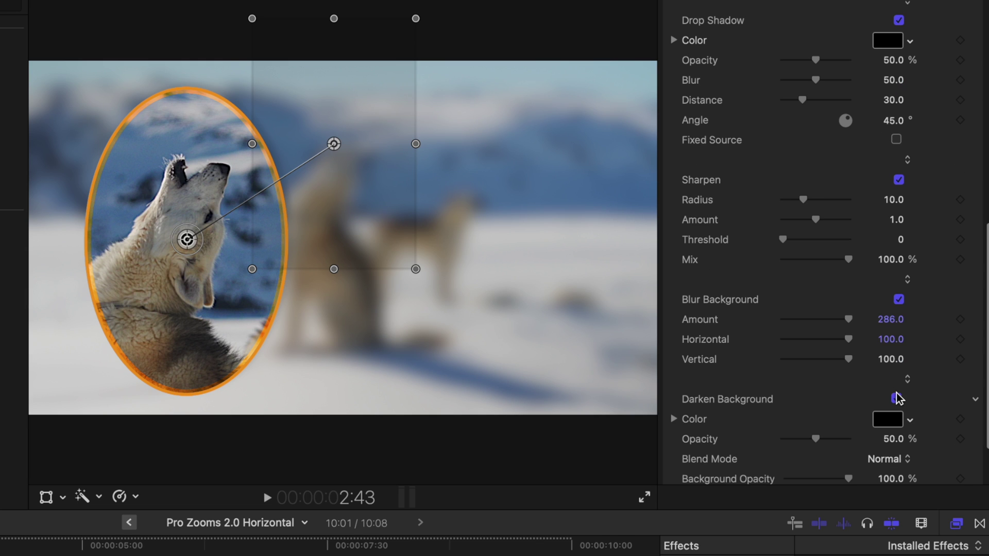
left_click(897, 399)
scroll(898, 398, "down", 1)
left_click_drag(827, 419, 828, 417)
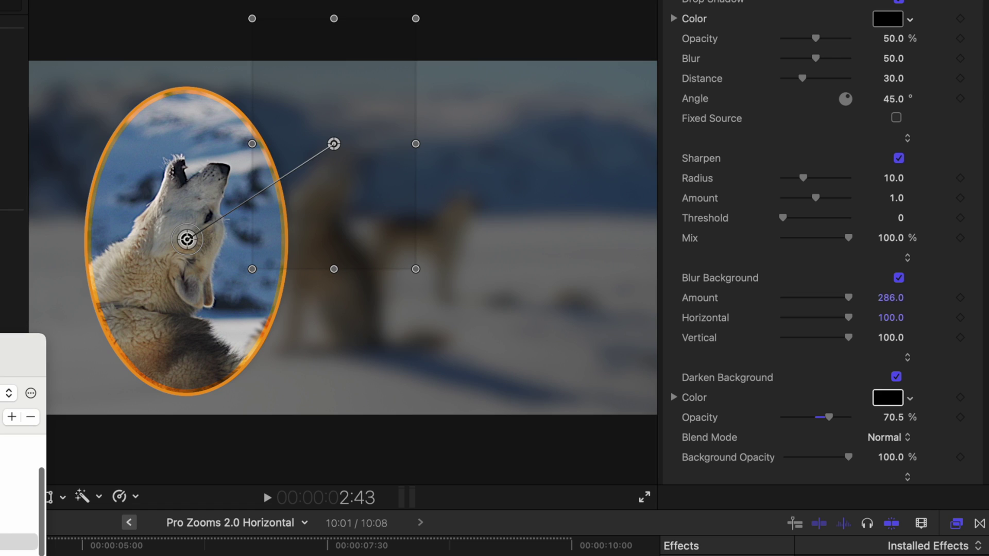
left_click(20, 443)
key("Escape")
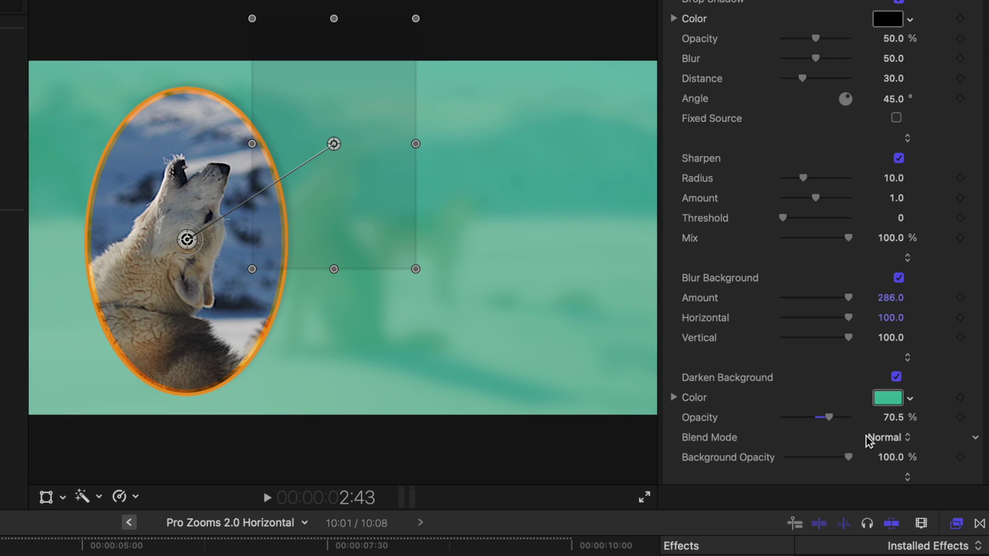
left_click(868, 439)
left_click(900, 502)
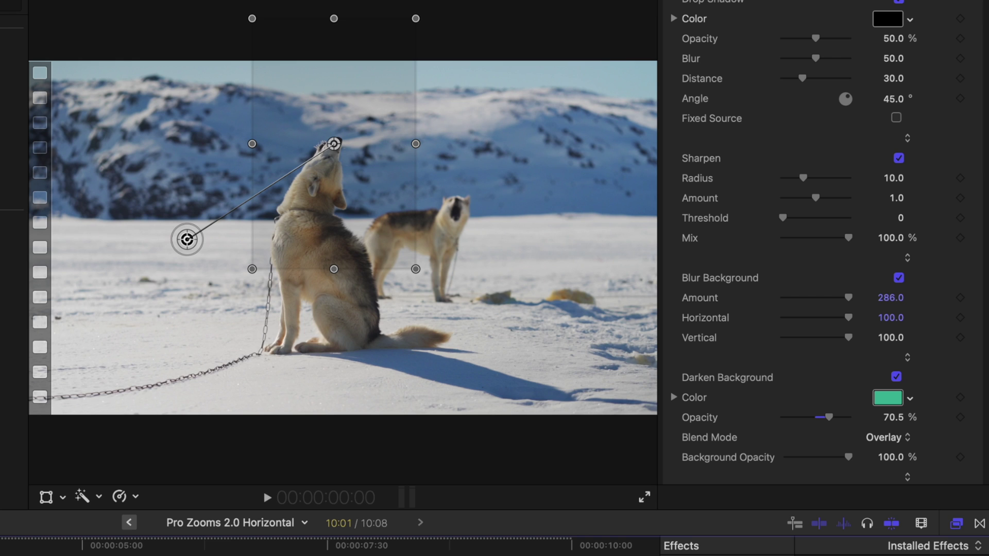
Move the oval onto the right-hand dog and enlarge its cutout to scale 198.4
key("space")
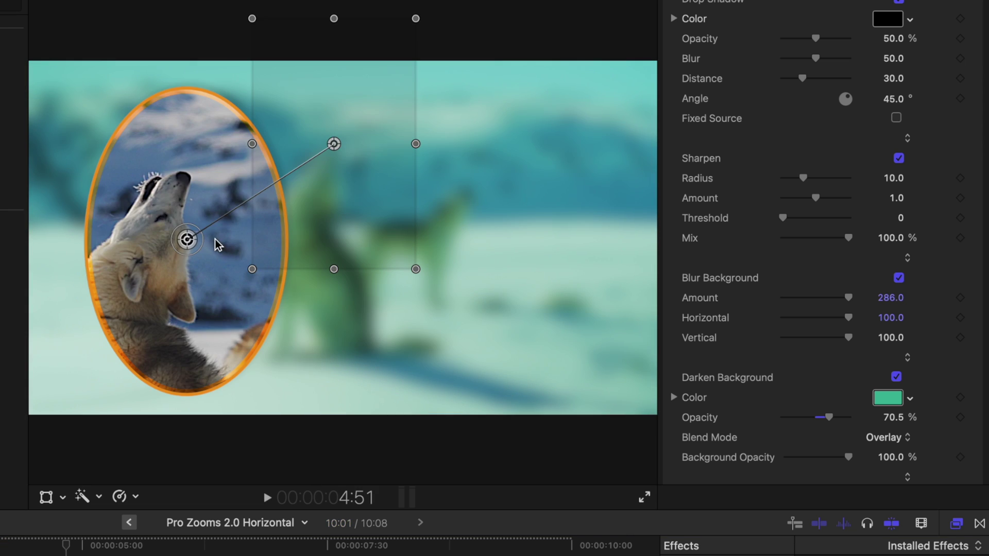
left_click_drag(187, 240, 504, 251)
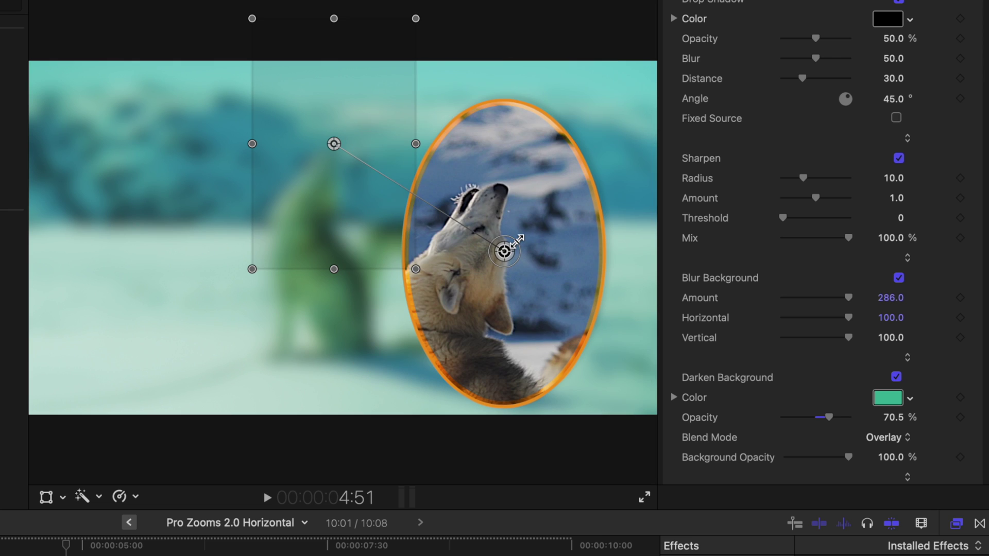
left_click_drag(518, 239, 538, 279)
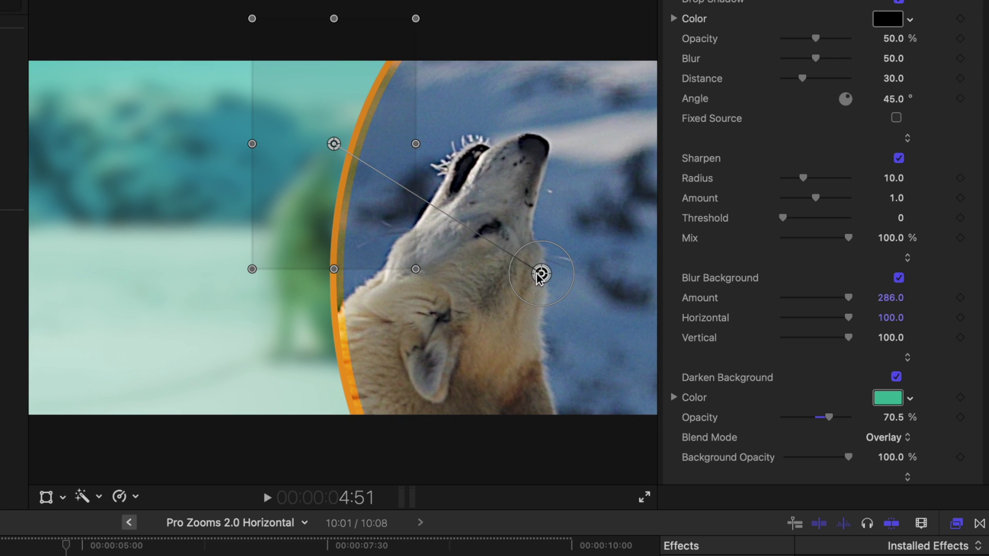
Turn off the Build In animation and play the clip to preview
scroll(835, 150, "up", 10)
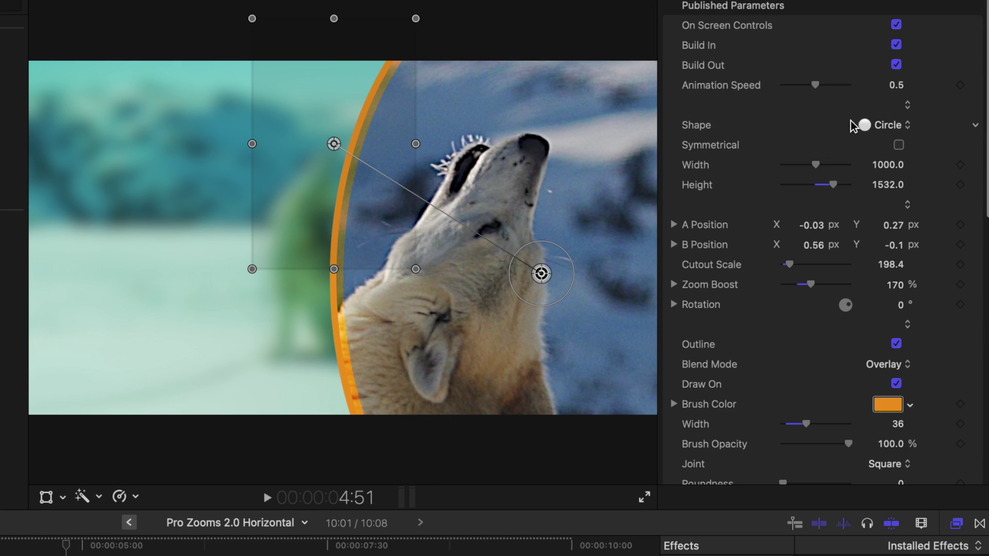
left_click(896, 44)
key("space")
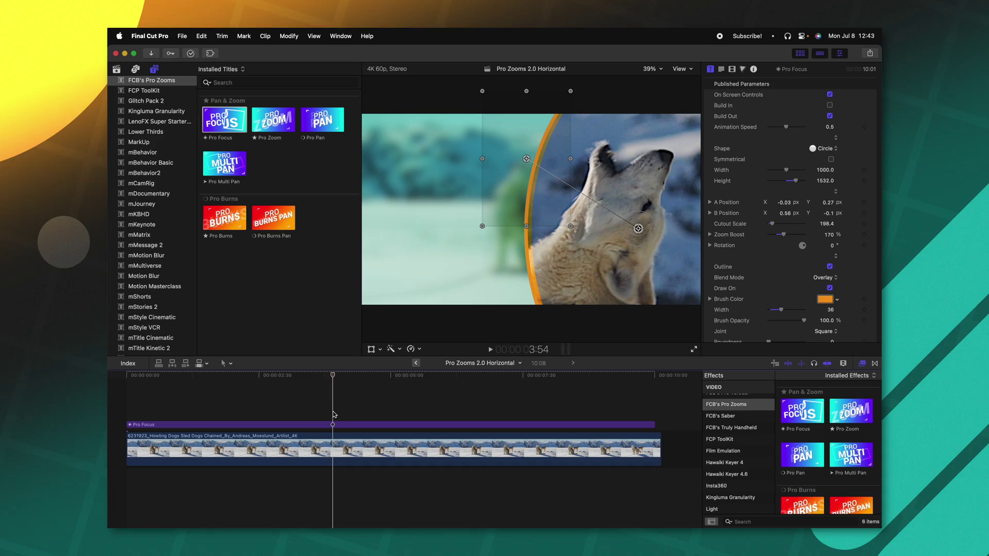
Drag the Pro Focus title from the Titles browser onto the timeline above the husky clip
left_click_drag(802, 411, 361, 437)
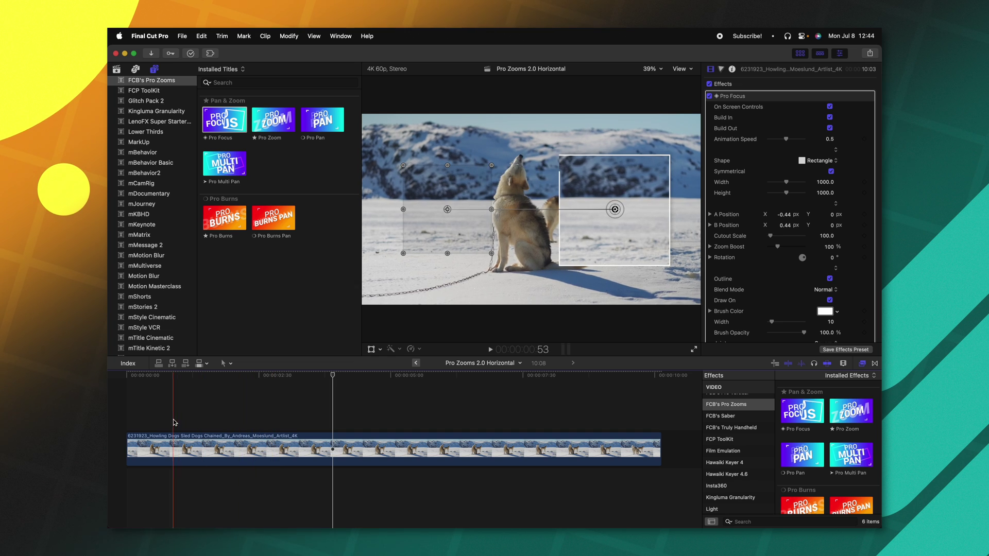
left_click_drag(224, 106, 273, 409)
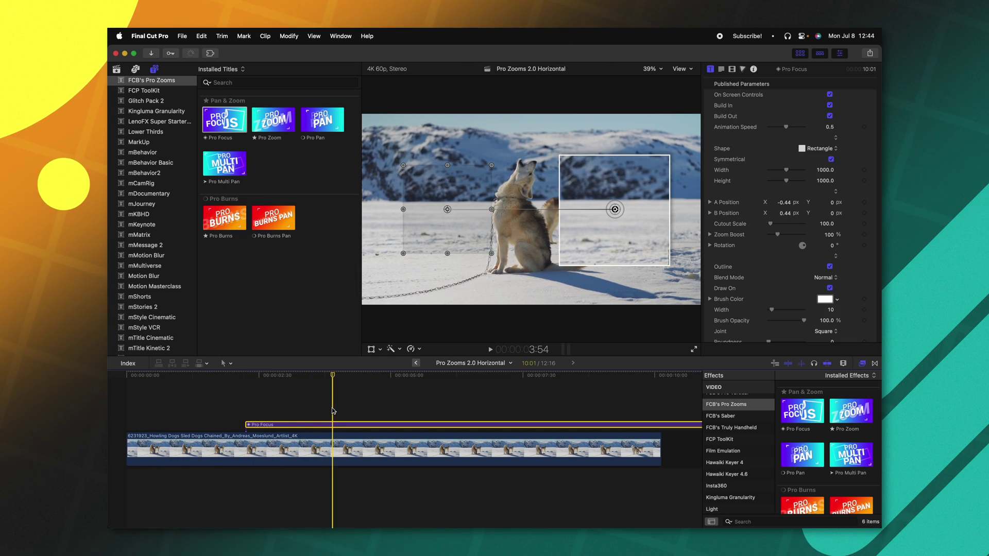